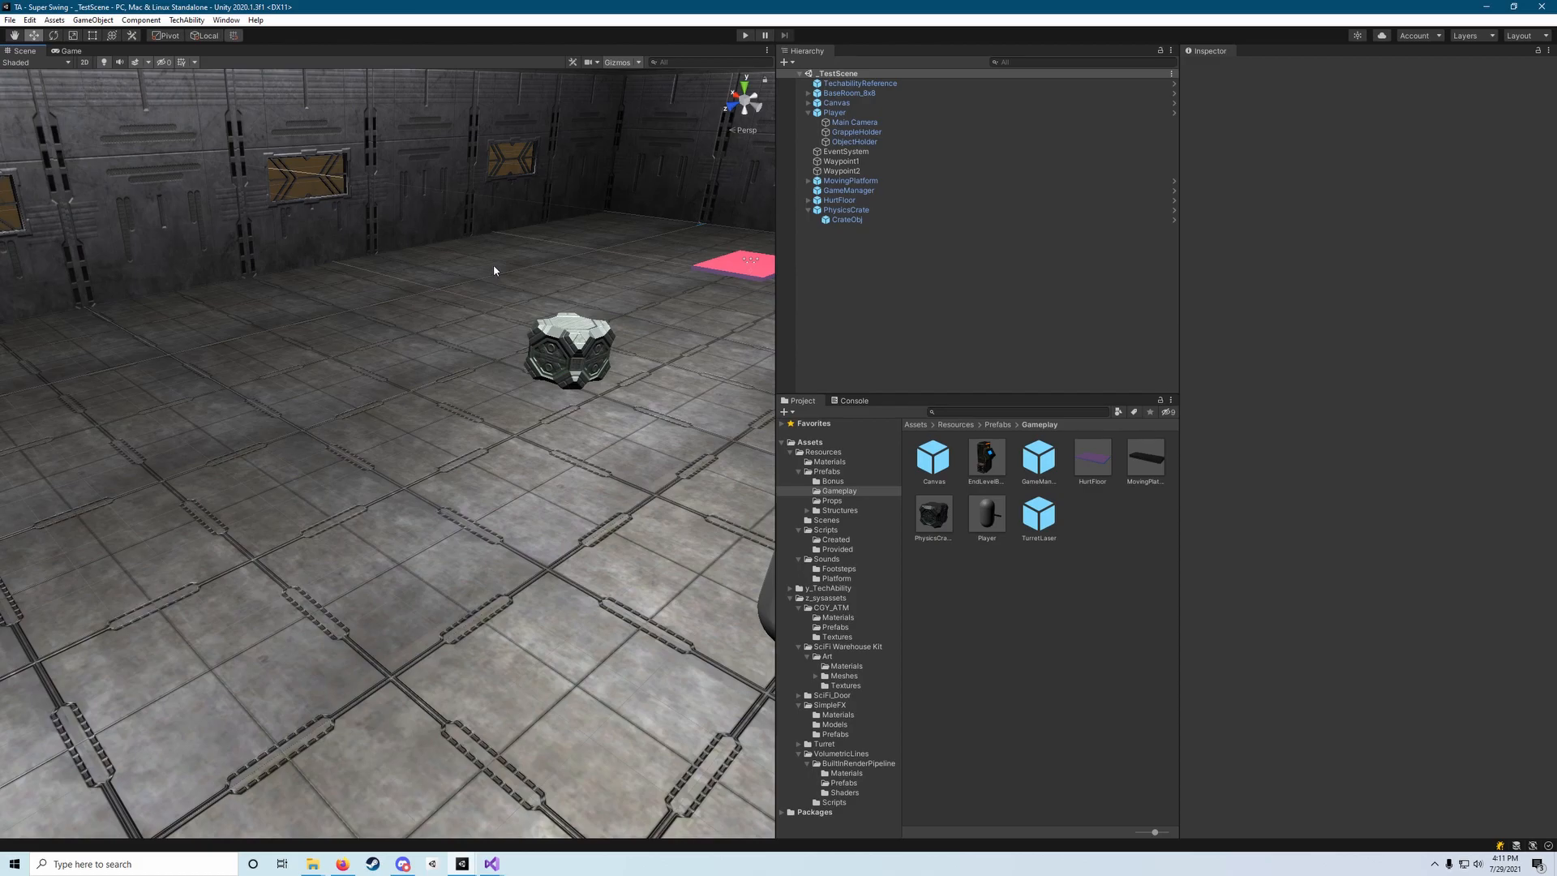
# Step: Add a cube as a new object in the test scene
pyautogui.moveTo(589, 284); pyautogui.dragTo(781, 248, button='right')
pyautogui.press('d')
pyautogui.press('w')
pyautogui.moveTo(519, 347); pyautogui.dragTo(722, 324, button='right')
pyautogui.press('a')
pyautogui.click(809, 210)
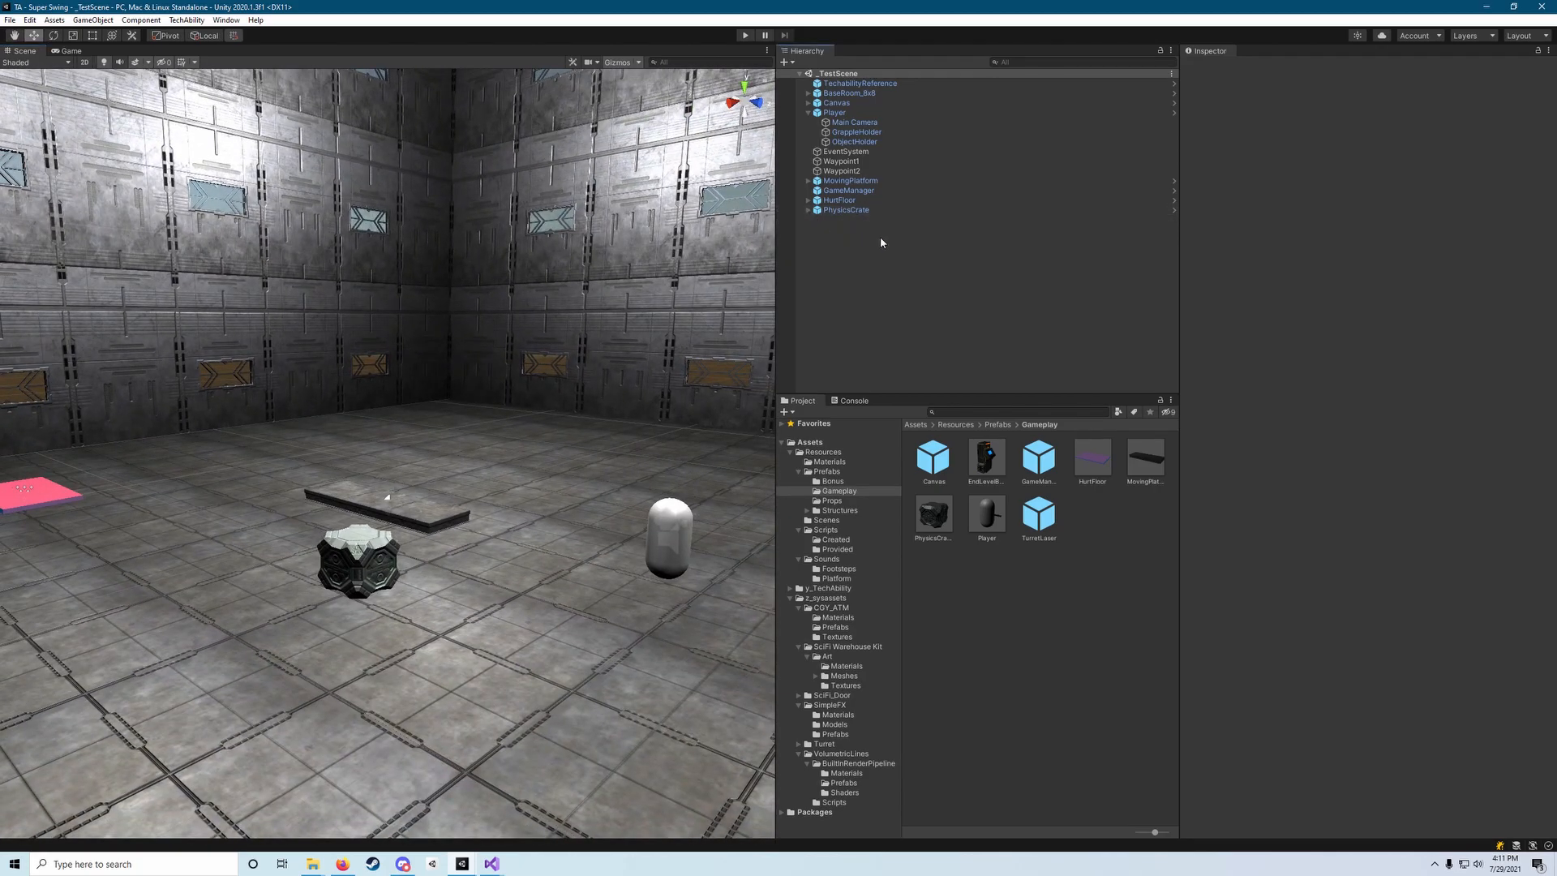
pyautogui.rightClick(877, 272)
pyautogui.moveTo(940, 418)
pyautogui.click(1006, 415)
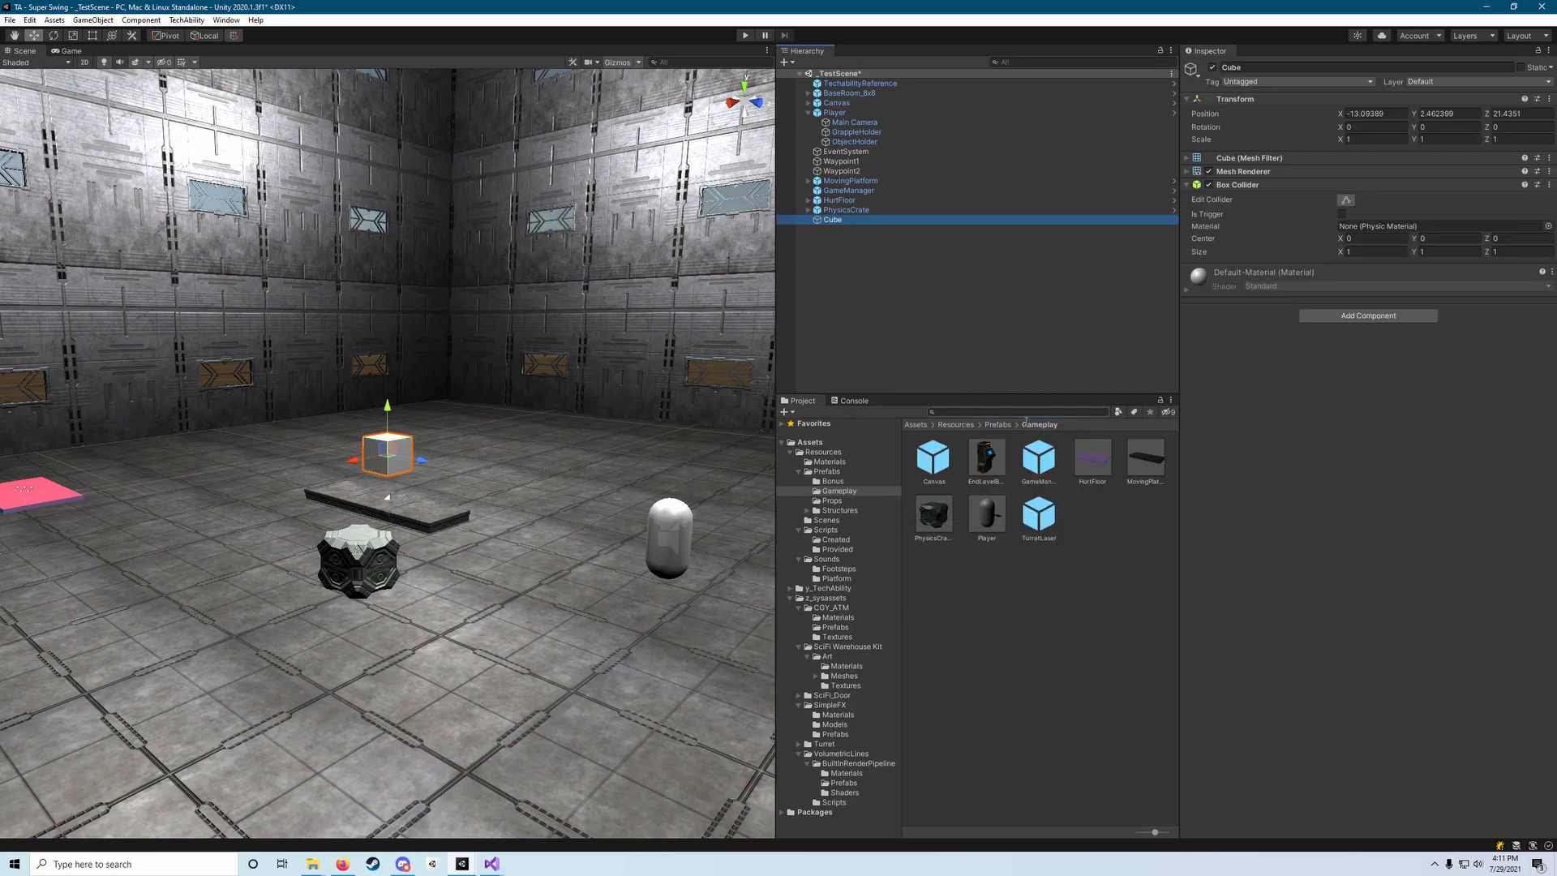
# Step: Rename the new cube as ButtonBase
pyautogui.press('w')
pyautogui.moveTo(565, 305); pyautogui.dragTo(564, 297, button='right')
pyautogui.click(1267, 70)
pyautogui.write('ButtonBase')
pyautogui.press('Return')
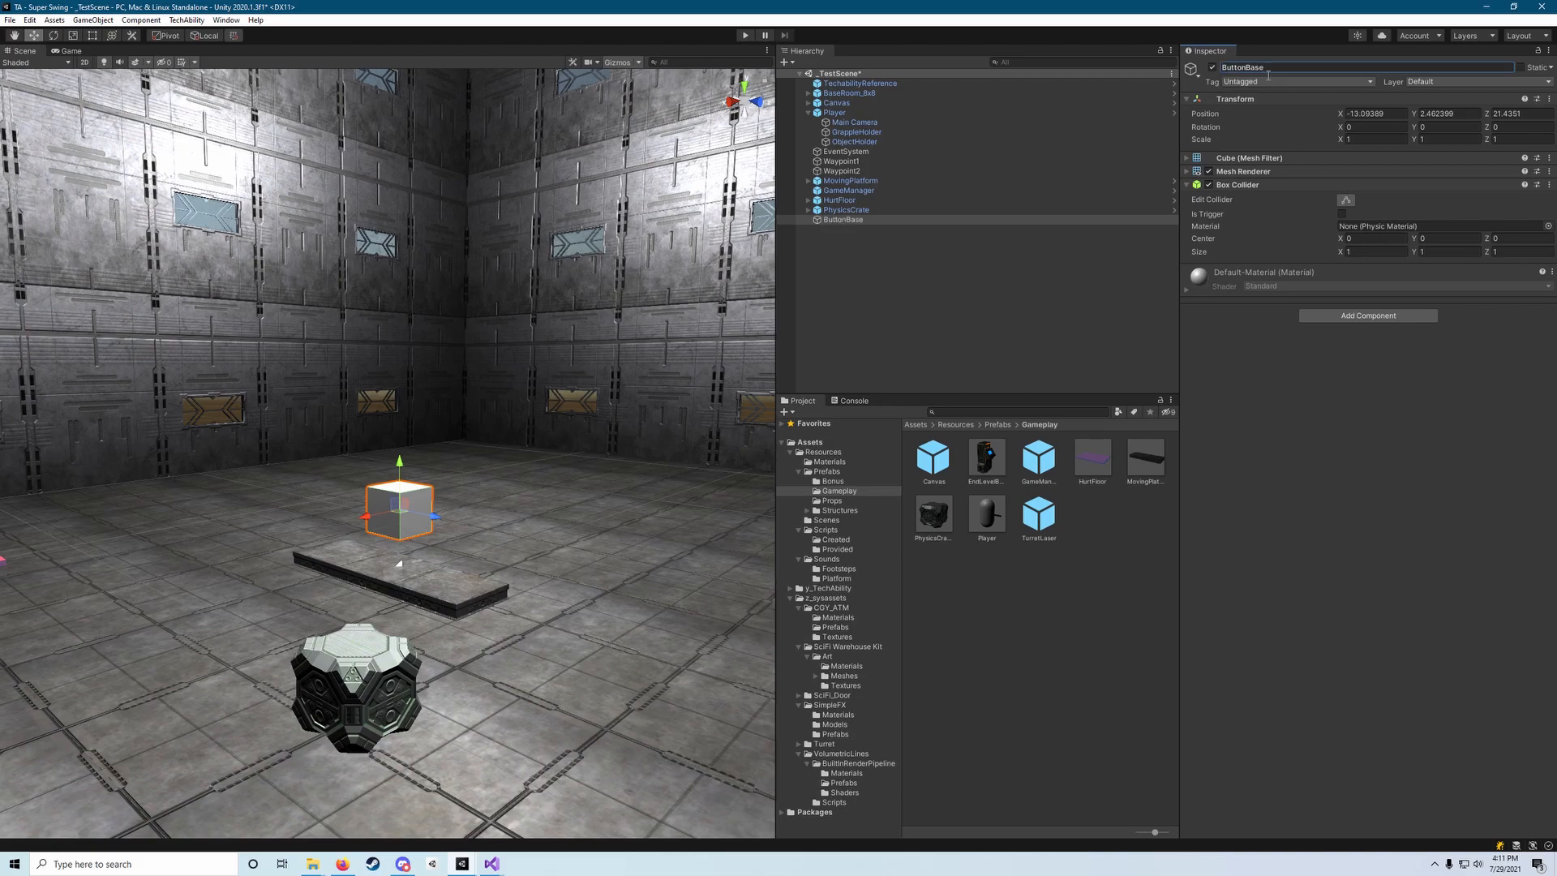
# Step: Create an empty object at ButtonBase's position and make it the parent of ButtonBase
pyautogui.rightClick(875, 220)
pyautogui.click(920, 347)
pyautogui.moveTo(851, 230); pyautogui.dragTo(840, 219)
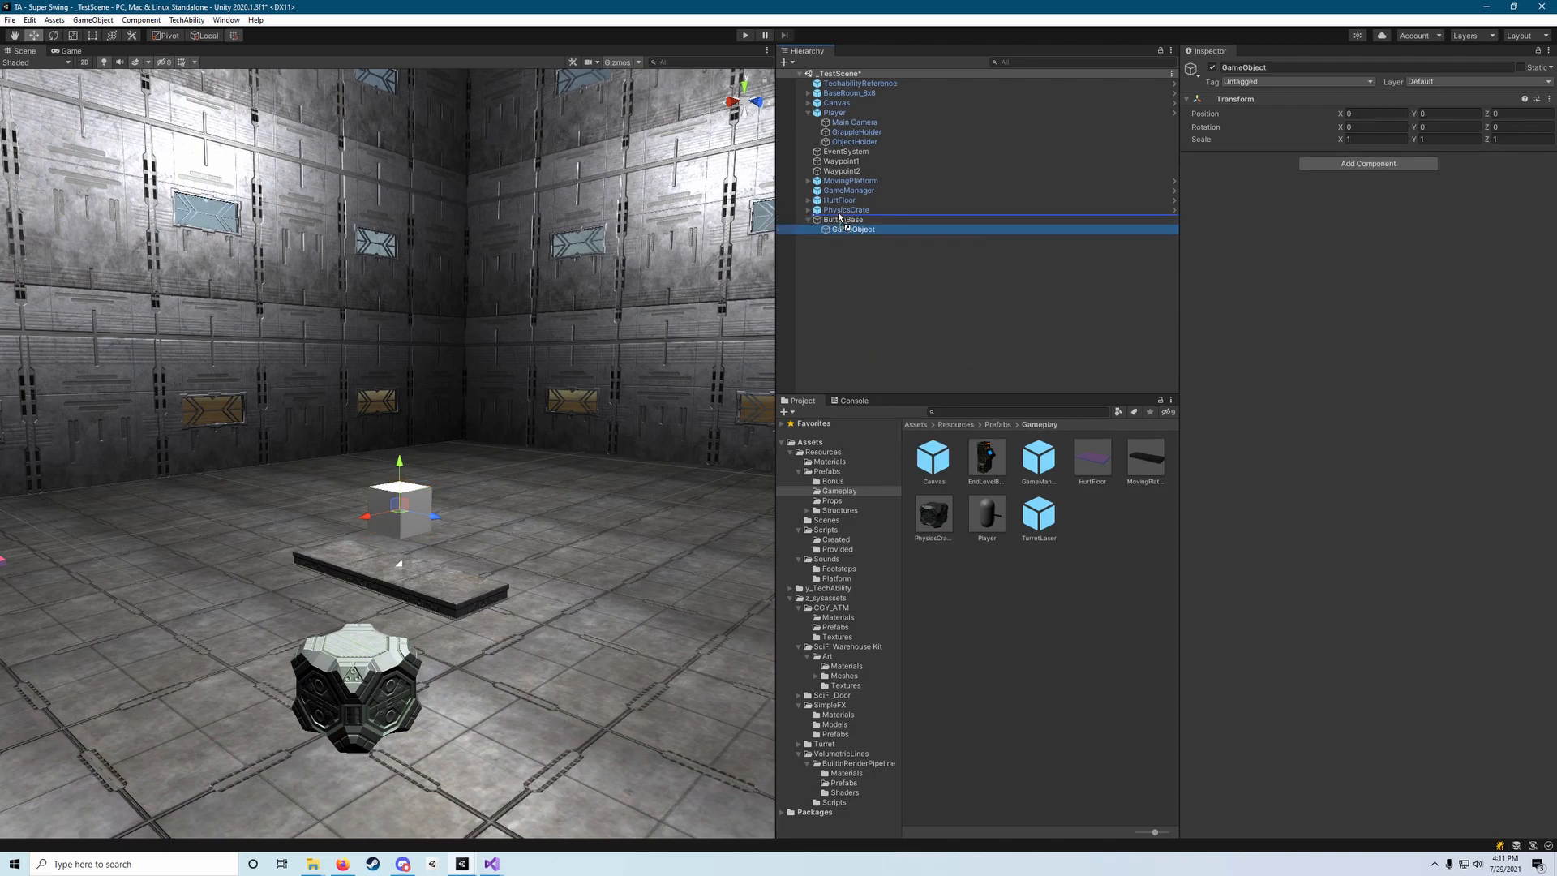
pyautogui.moveTo(840, 215)
pyautogui.mouseDown()
pyautogui.moveTo(840, 244)
pyautogui.moveTo(847, 230)
pyautogui.mouseUp()
pyautogui.click(809, 210)
pyautogui.click(825, 221)
pyautogui.click(844, 221)
pyautogui.click(852, 230)
# Step: Rename ButtonBase's empty parent object as PhysicsButton
pyautogui.click(848, 221)
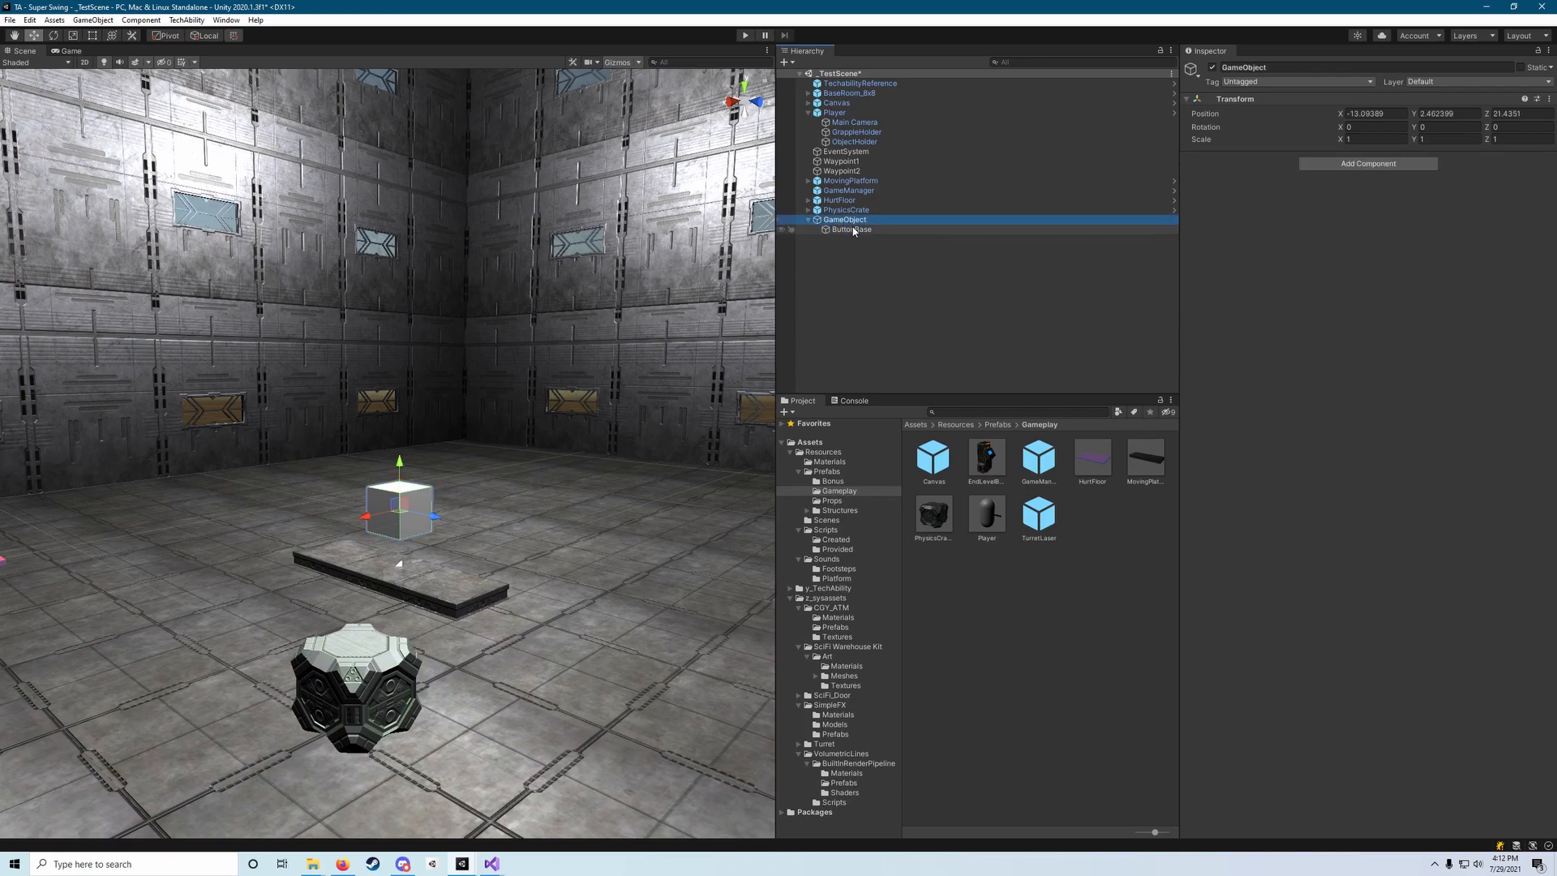
pyautogui.click(1279, 70)
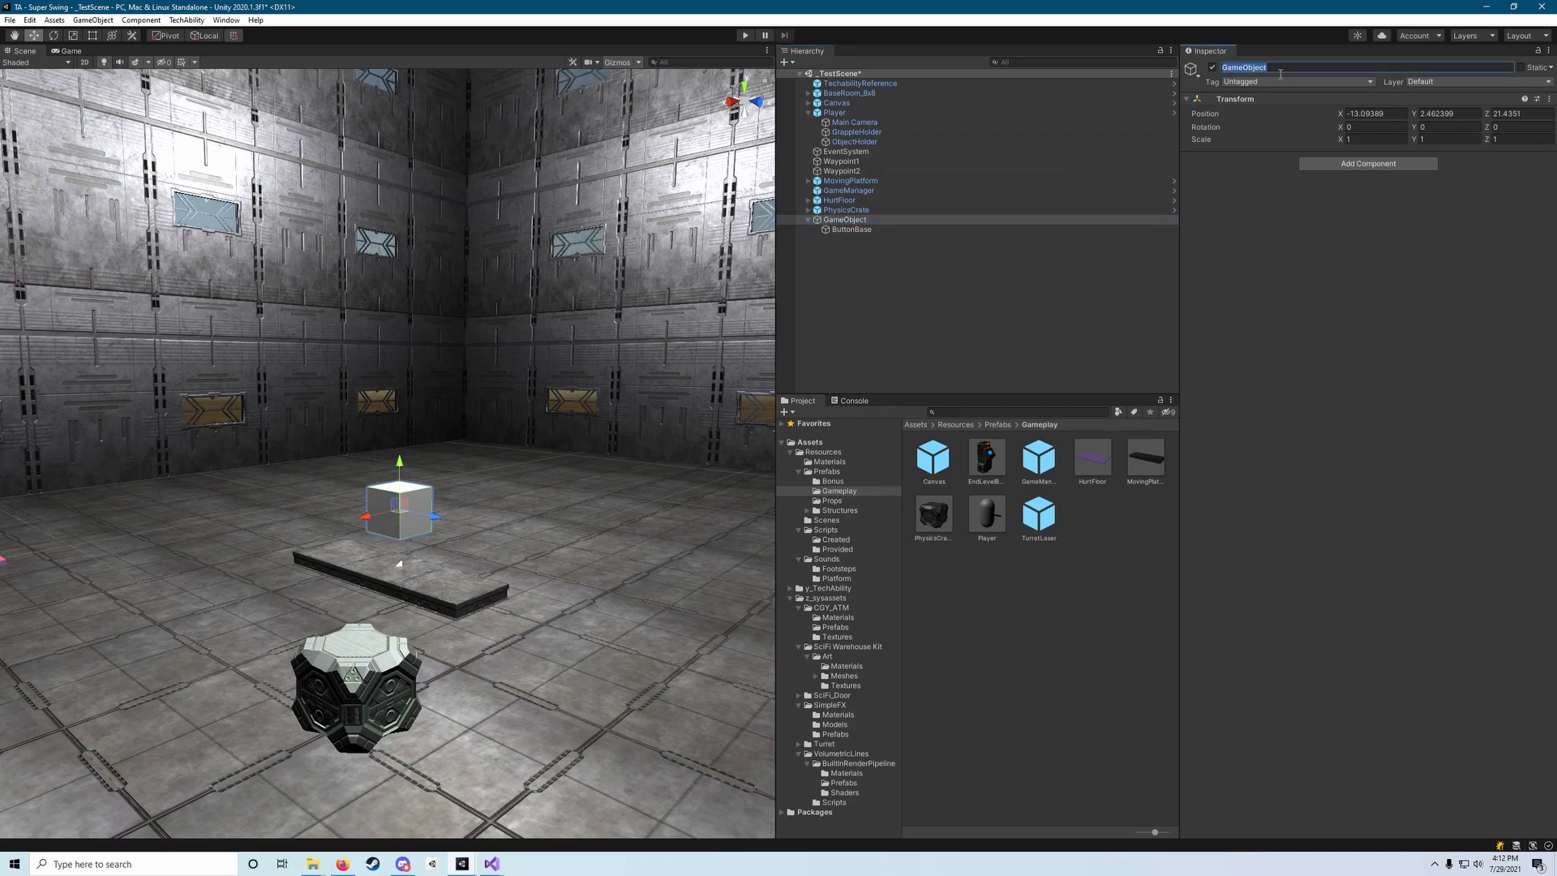
pyautogui.write('PhysicsButton')
# Step: Flatten ButtonBase by setting its Y scale to 0.25
pyautogui.click(874, 231)
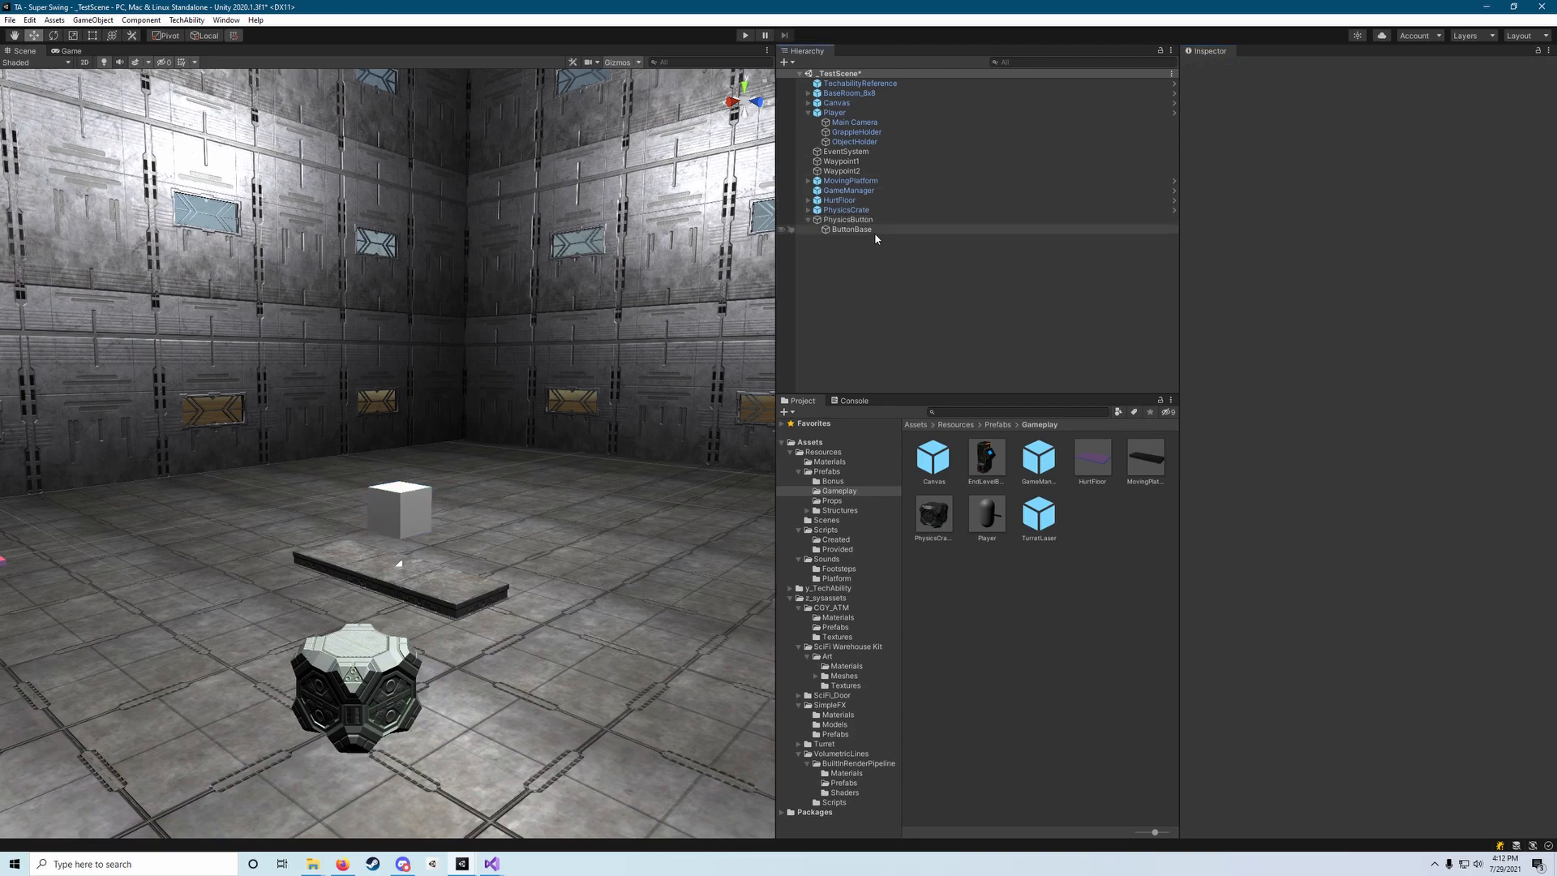
pyautogui.keyDown('alt'); pyautogui.moveTo(500, 410); pyautogui.dragTo(525, 396); pyautogui.keyUp('alt')
pyautogui.press('f')
pyautogui.press('r')
pyautogui.moveTo(464, 445); pyautogui.dragTo(463, 482)
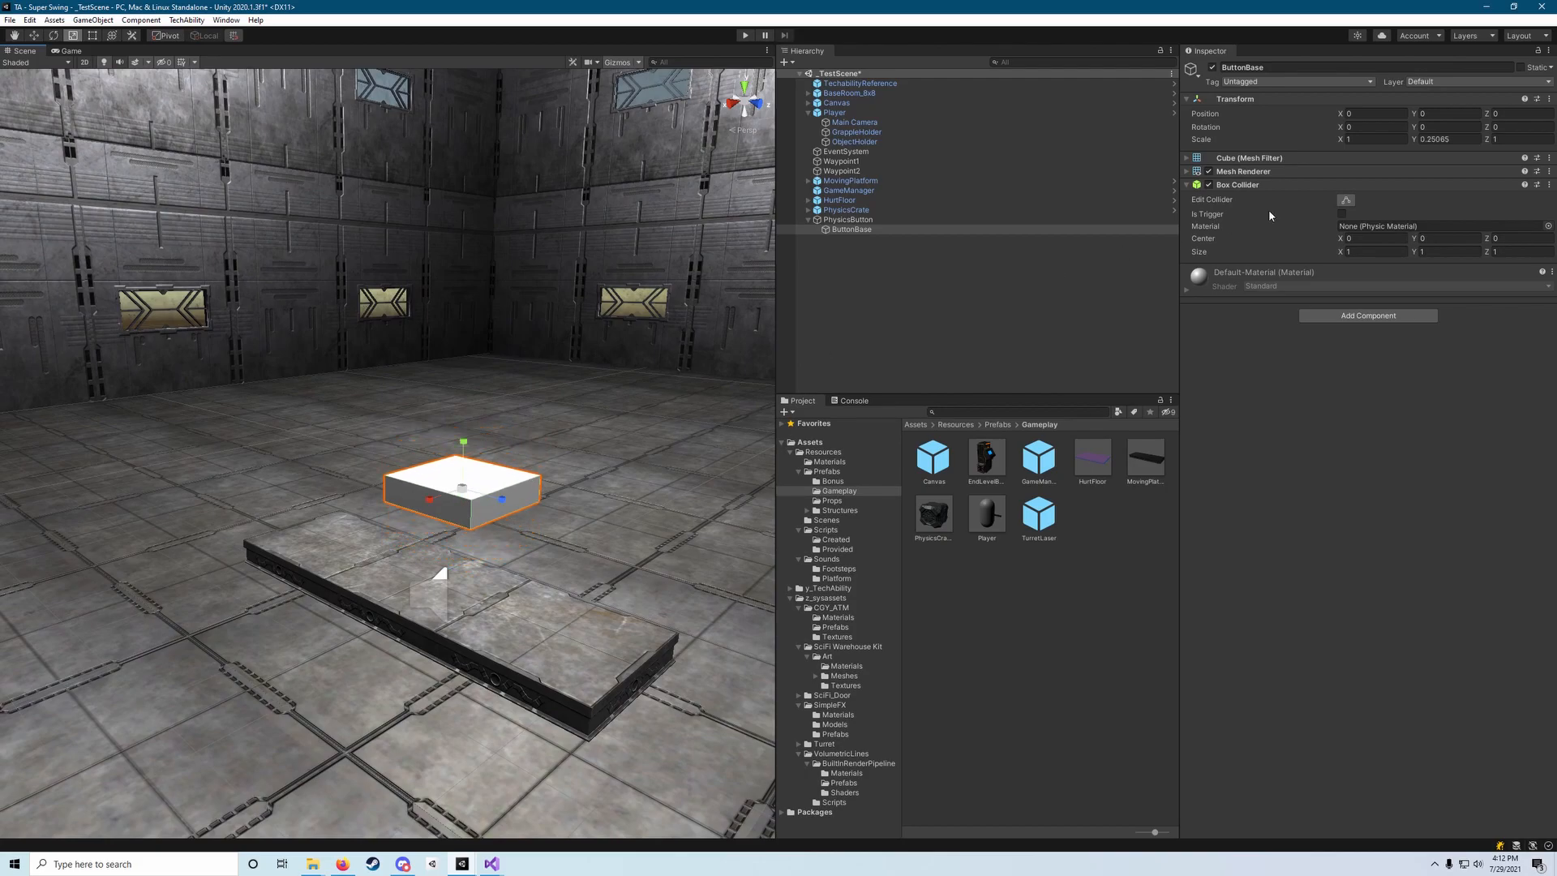
pyautogui.click(1469, 140)
pyautogui.press('BackSpace')
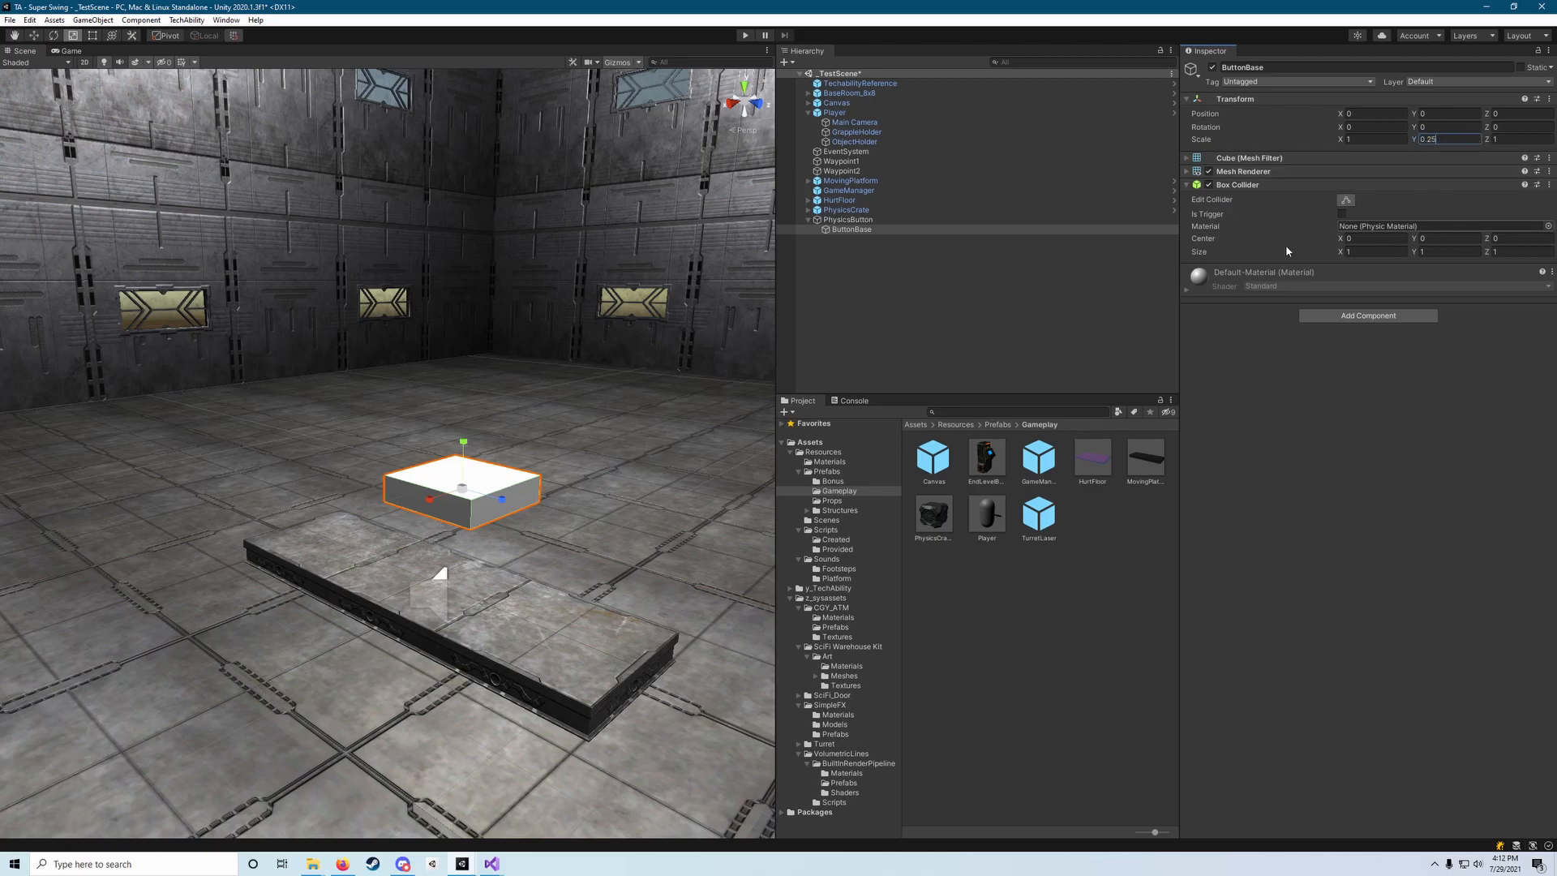
# Step: Try an X and Z scale of 2 for ButtonBase
pyautogui.click(1376, 139)
pyautogui.write('2')
pyautogui.click(1515, 141)
pyautogui.write('2')
pyautogui.moveTo(689, 223); pyautogui.dragTo(681, 188, button='right')
# Step: Set ButtonBase's X and Z scale to 3
pyautogui.click(1376, 141)
pyautogui.write('3')
pyautogui.click(1513, 141)
pyautogui.write('3')
# Step: Move PhysicsButton down onto the floor beside the crate, to about X -7.08 and Y 0.11
pyautogui.moveTo(663, 320); pyautogui.dragTo(731, 349, button='right')
pyautogui.press('w')
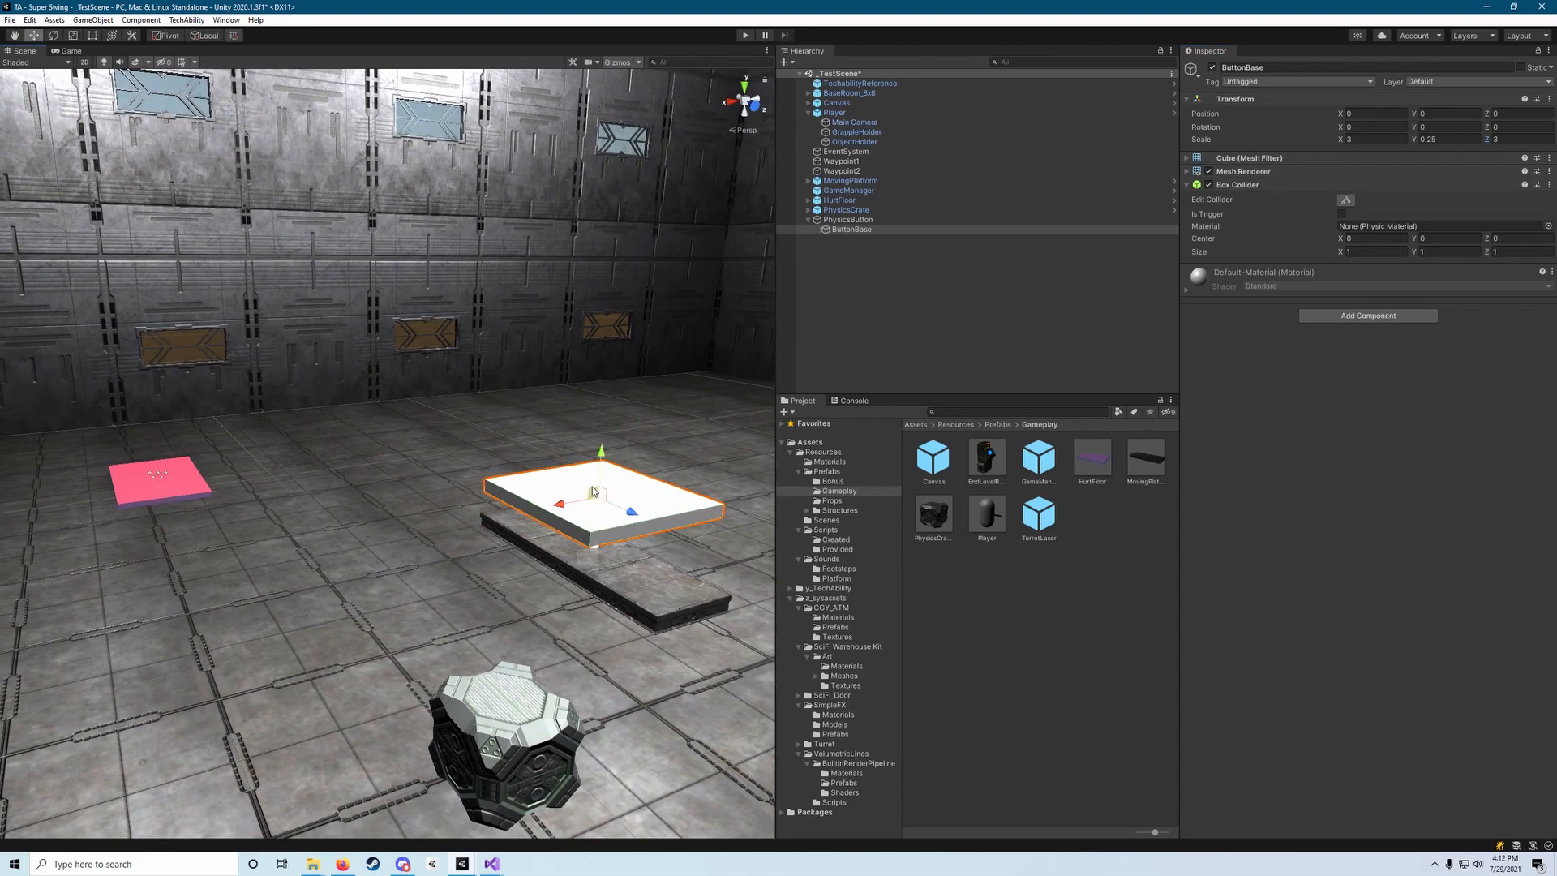
pyautogui.click(859, 220)
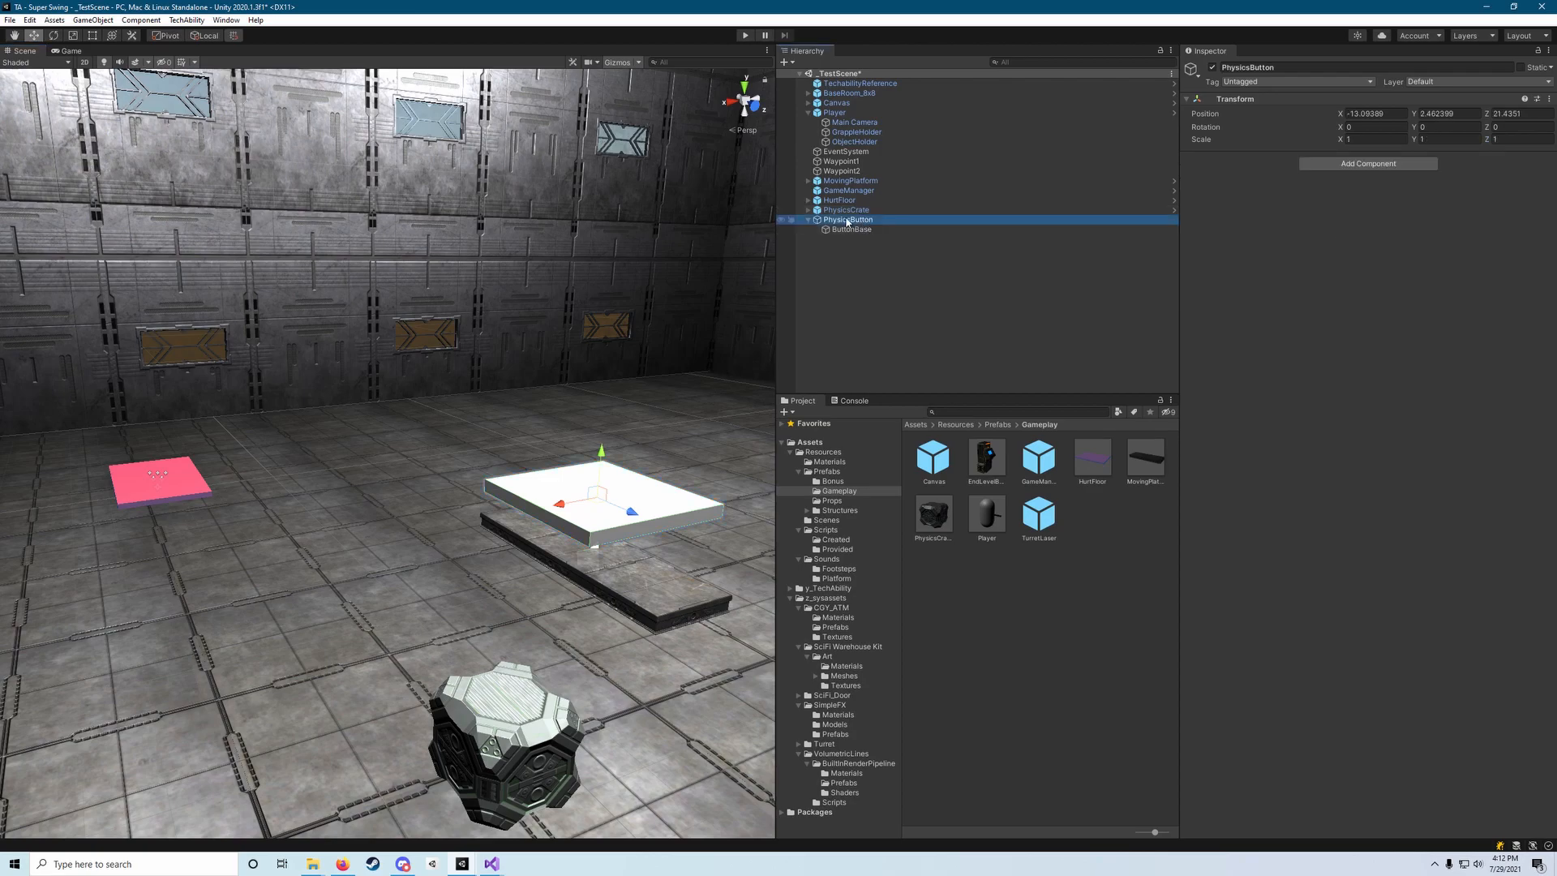
pyautogui.moveTo(602, 493); pyautogui.dragTo(290, 693)
pyautogui.moveTo(292, 694); pyautogui.dragTo(547, 709, button='right')
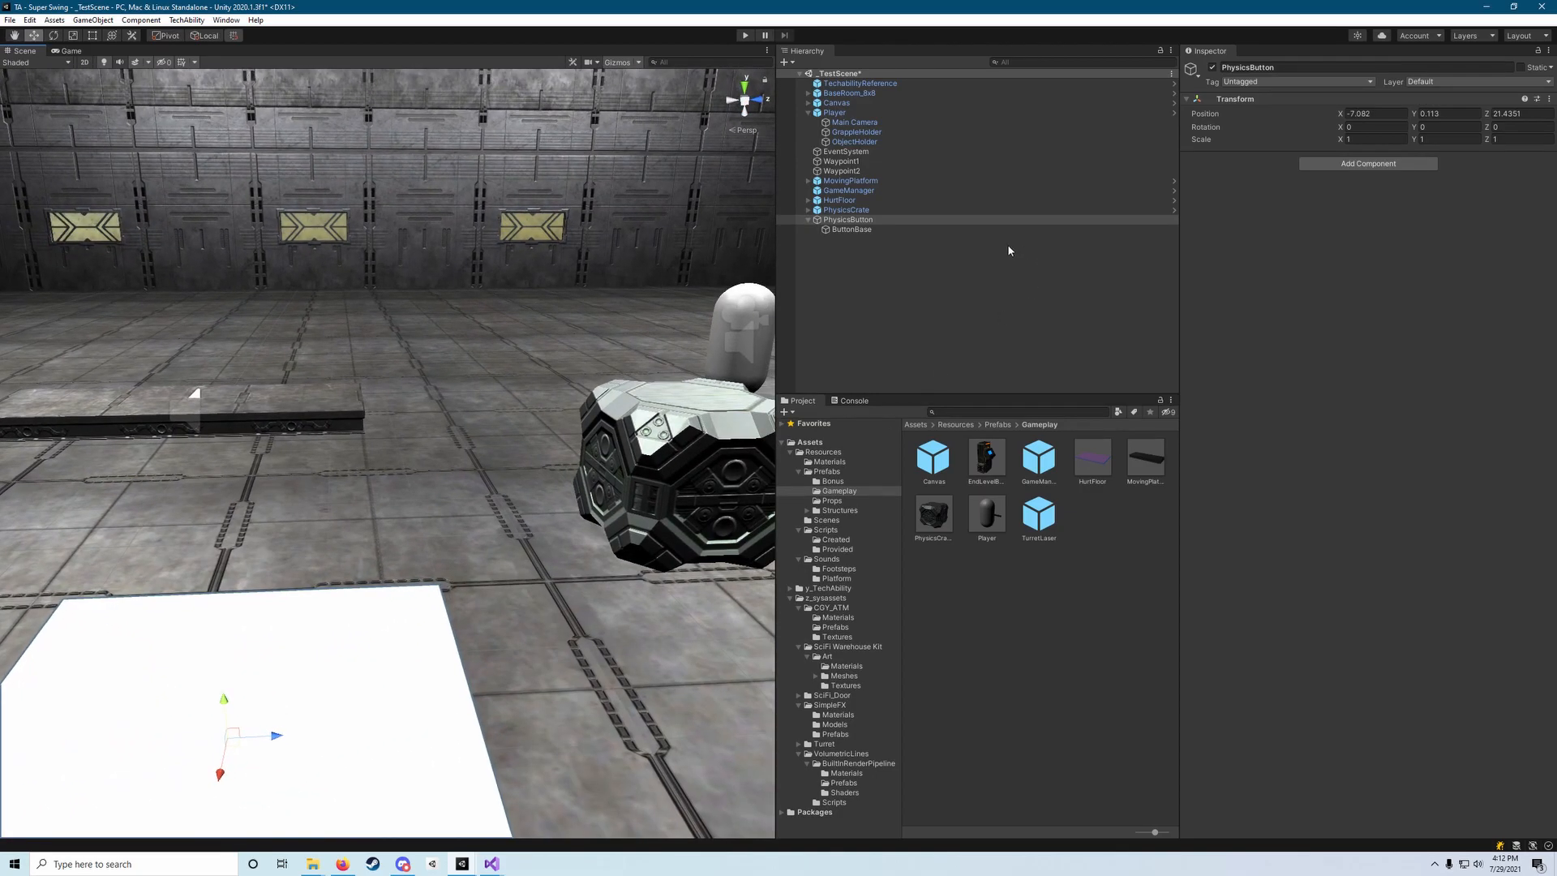
# Step: Duplicate ButtonBase and set the copy's X and Z scale to 2.5
pyautogui.click(875, 233)
pyautogui.press('f')
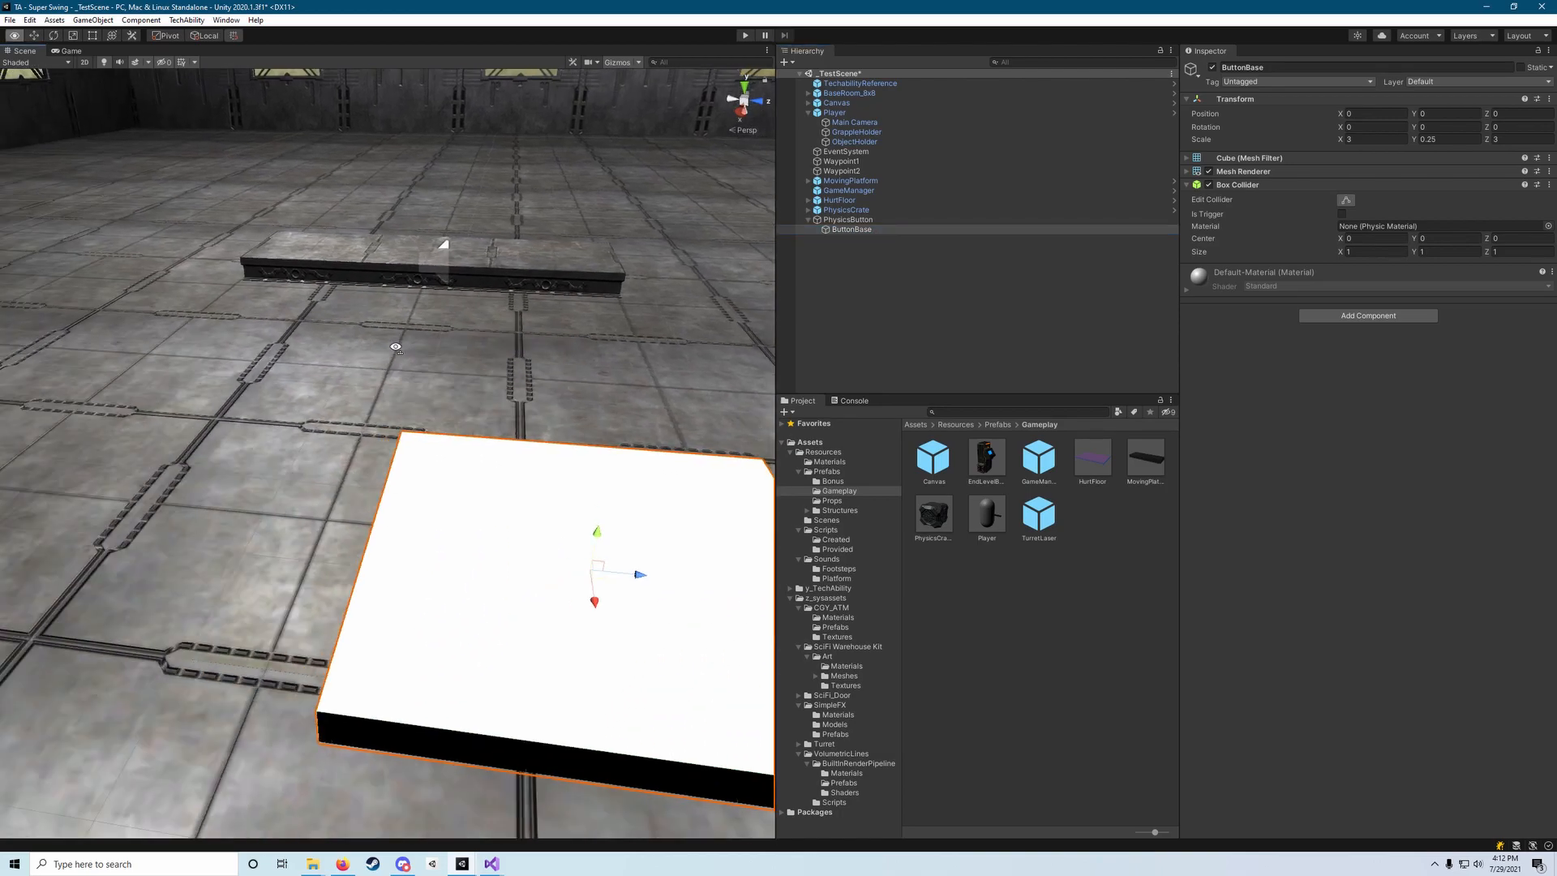
pyautogui.click(902, 230)
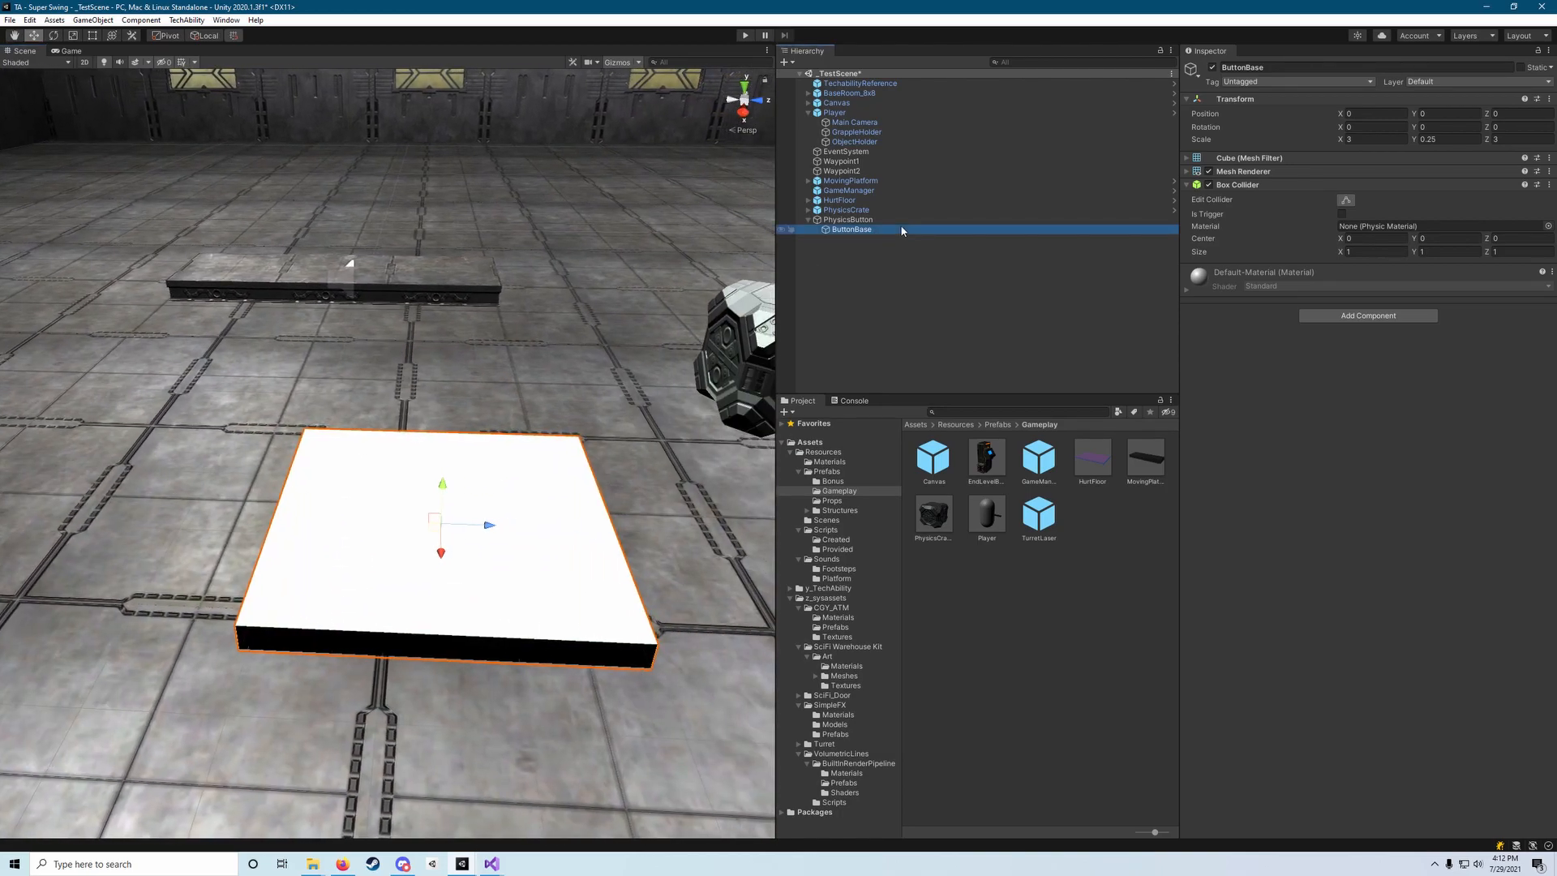
pyautogui.hotkey('ctrl', 'd')
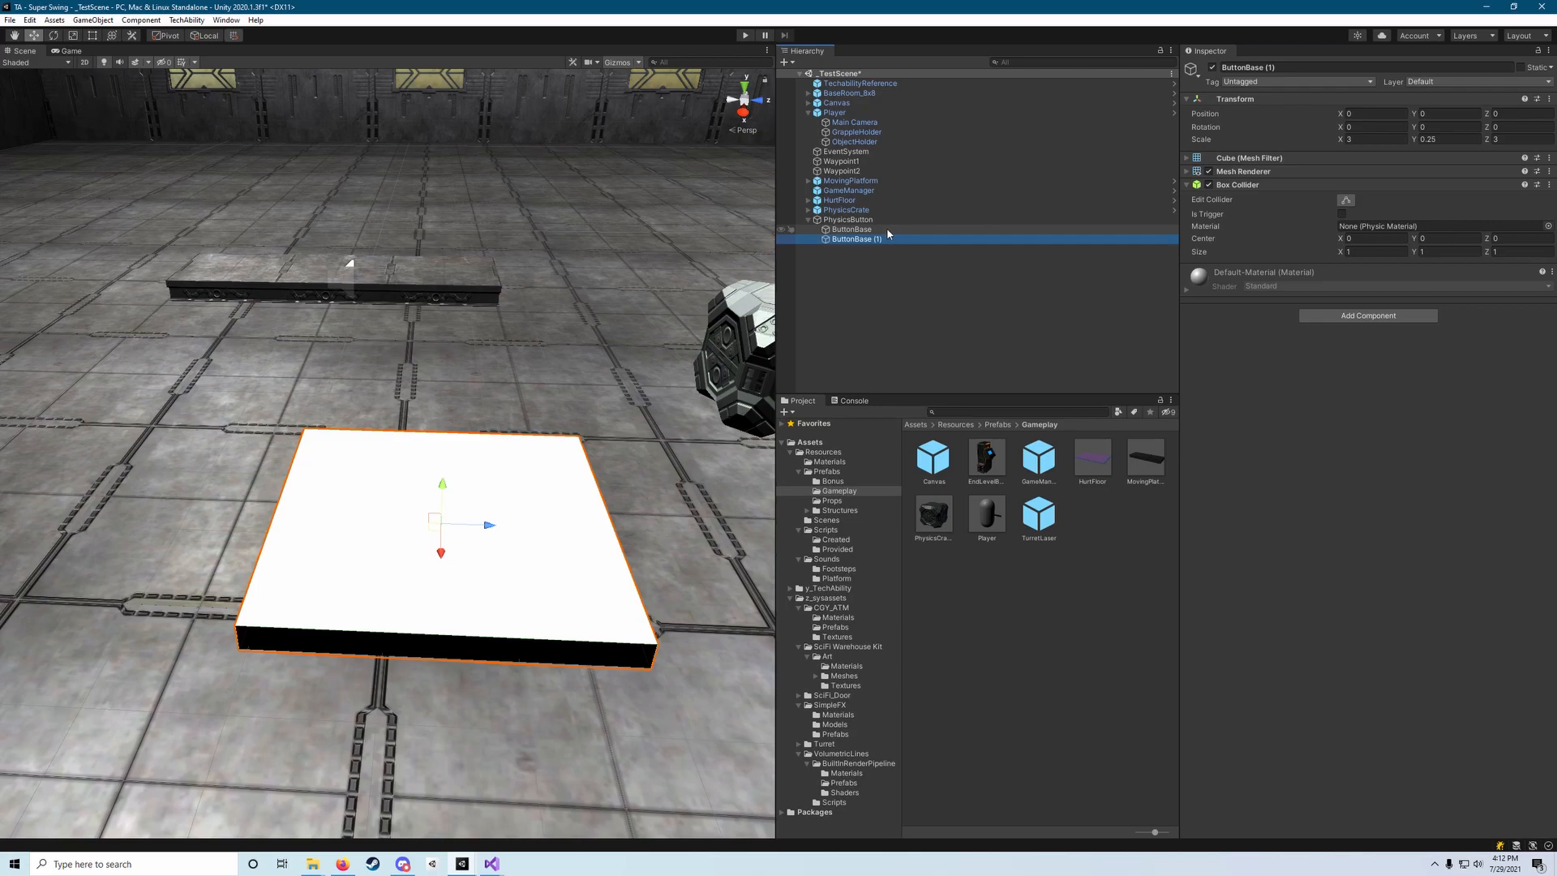
pyautogui.press('r')
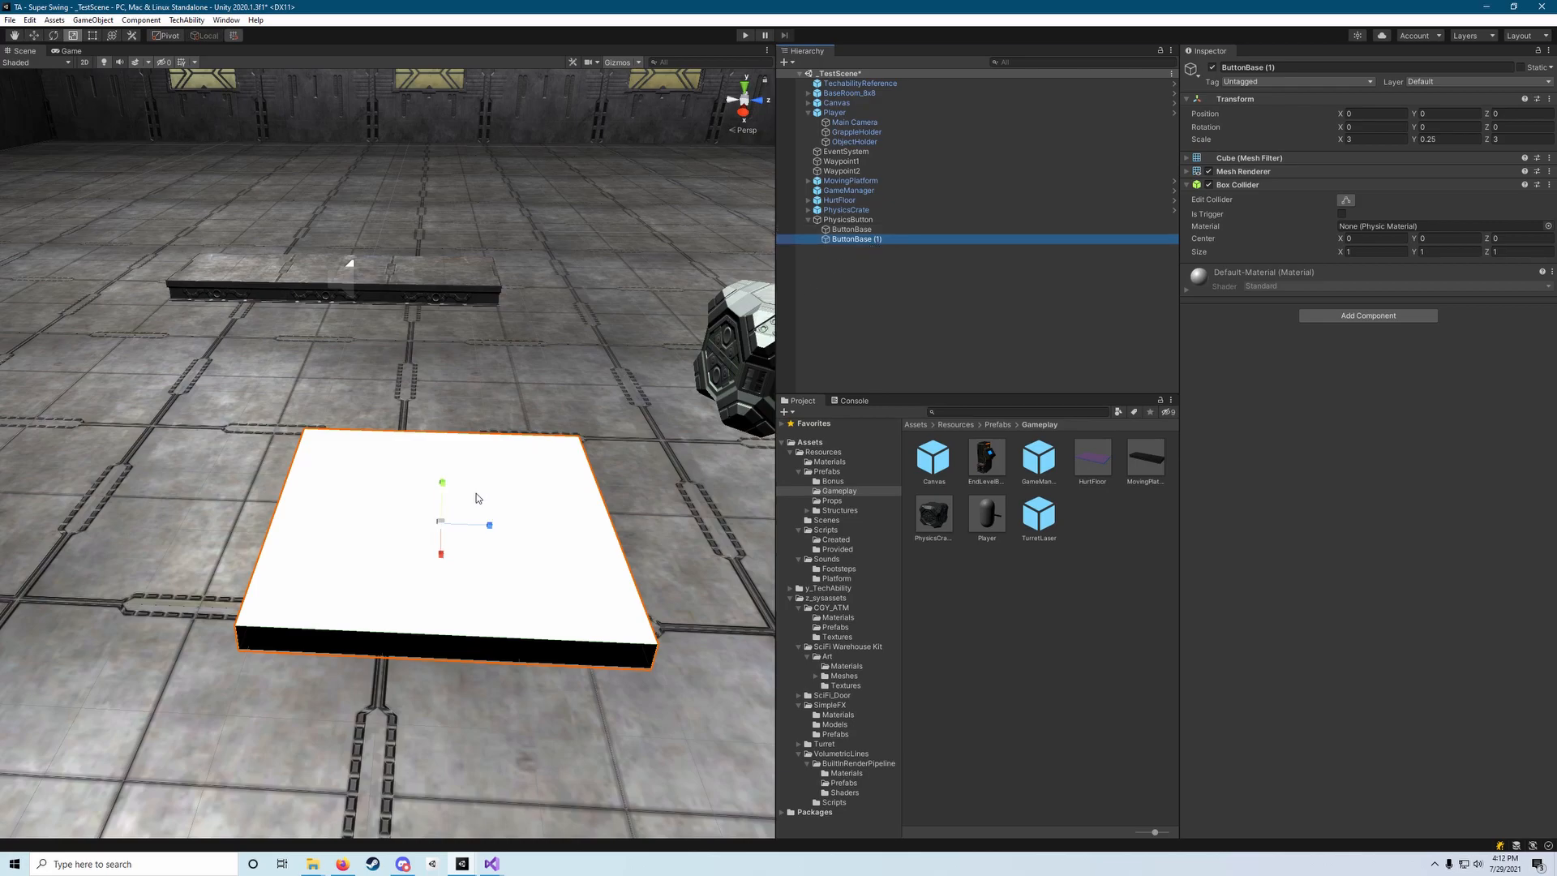
pyautogui.click(1351, 139)
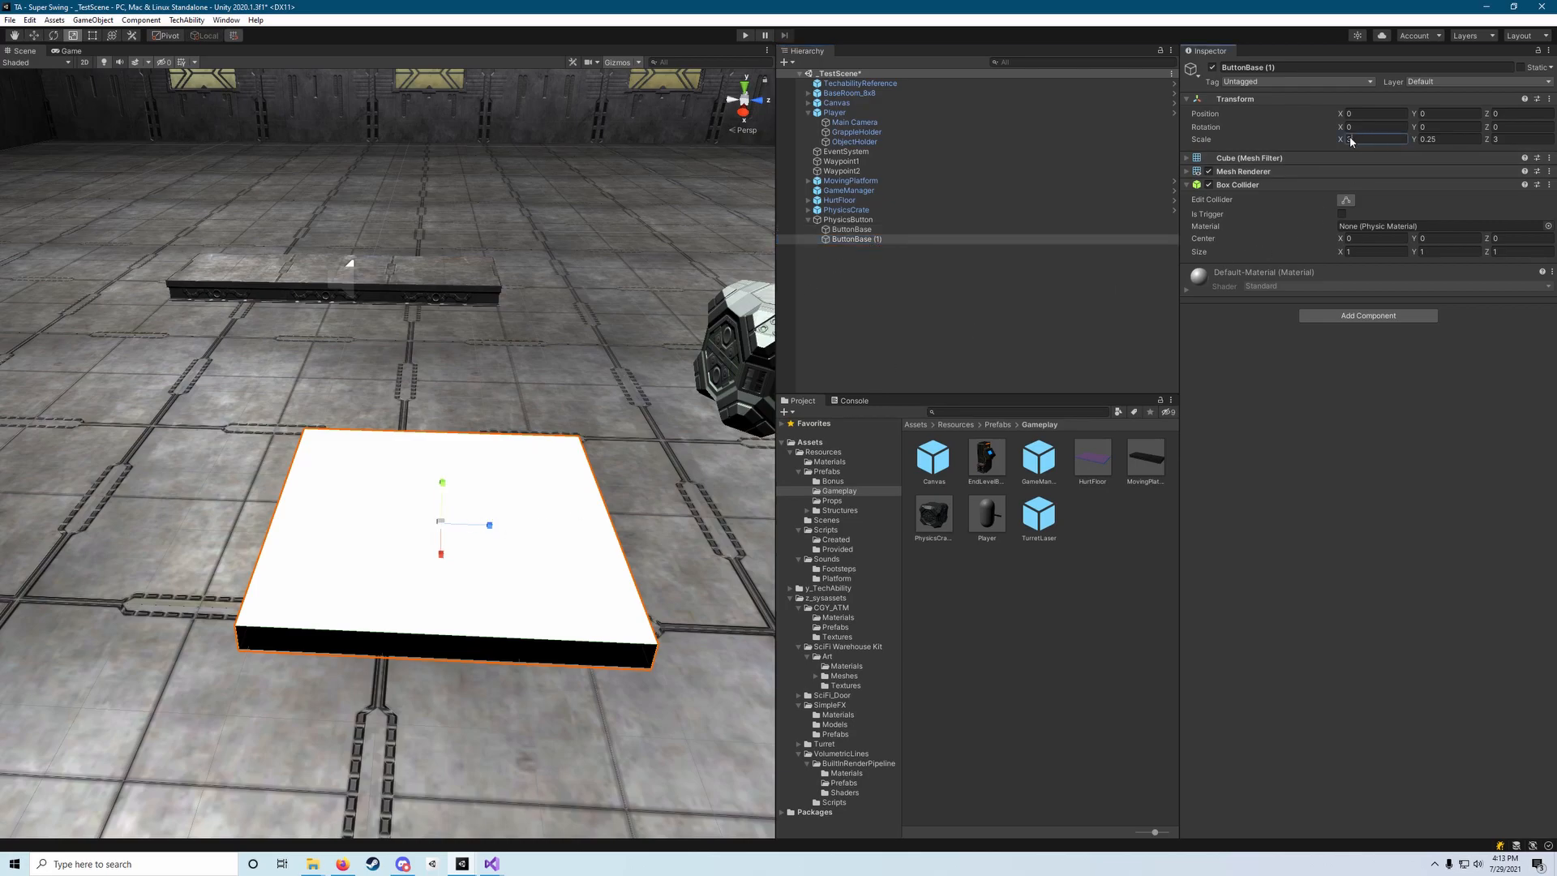
pyautogui.write('2.5')
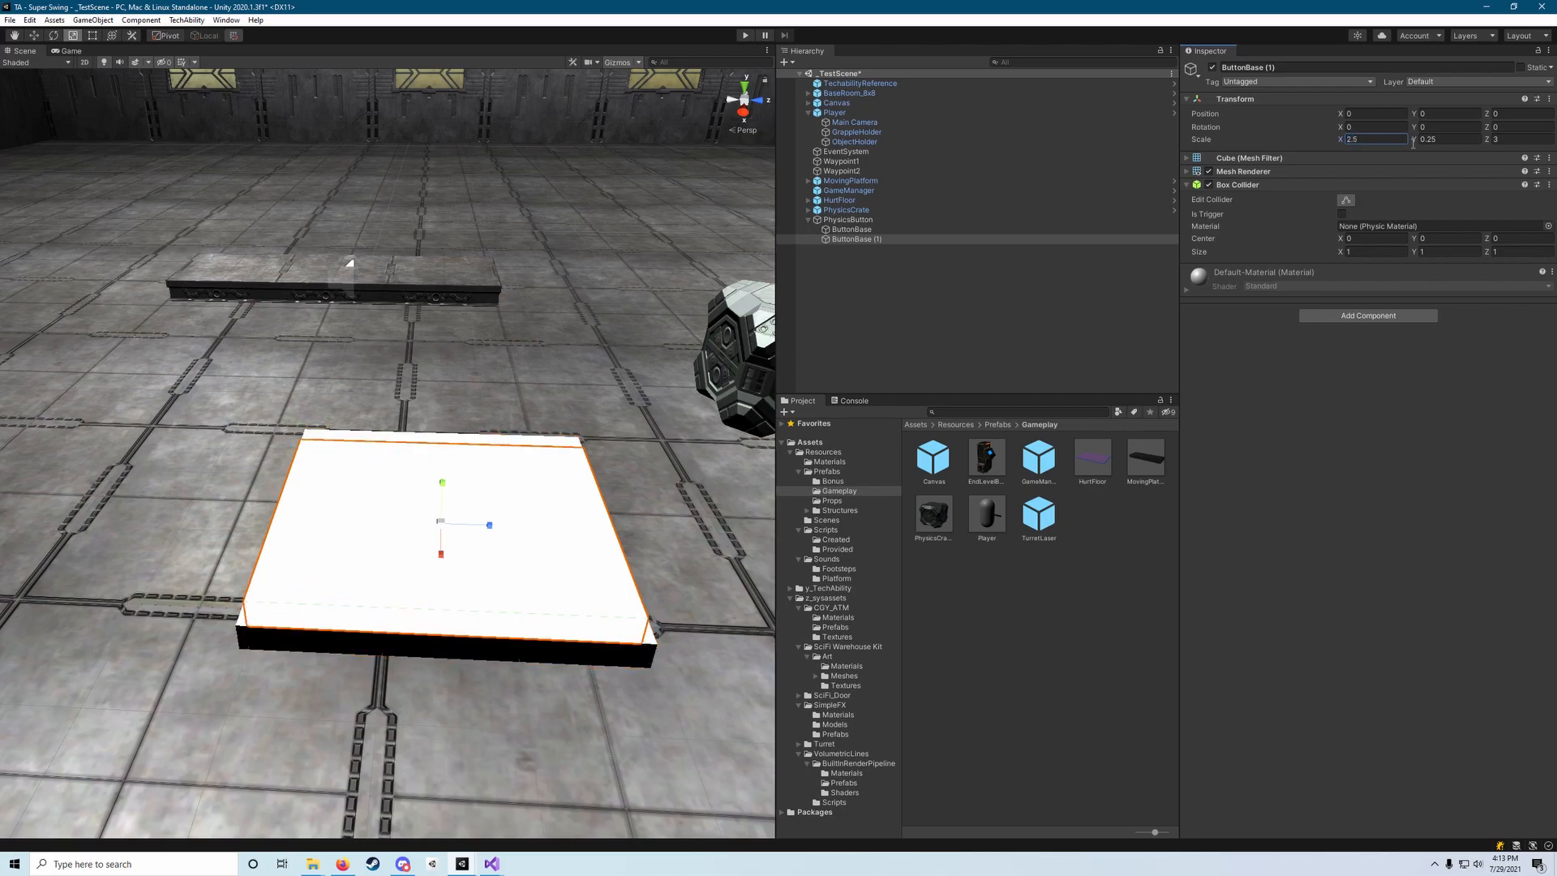
pyautogui.click(1521, 139)
pyautogui.write('2.5')
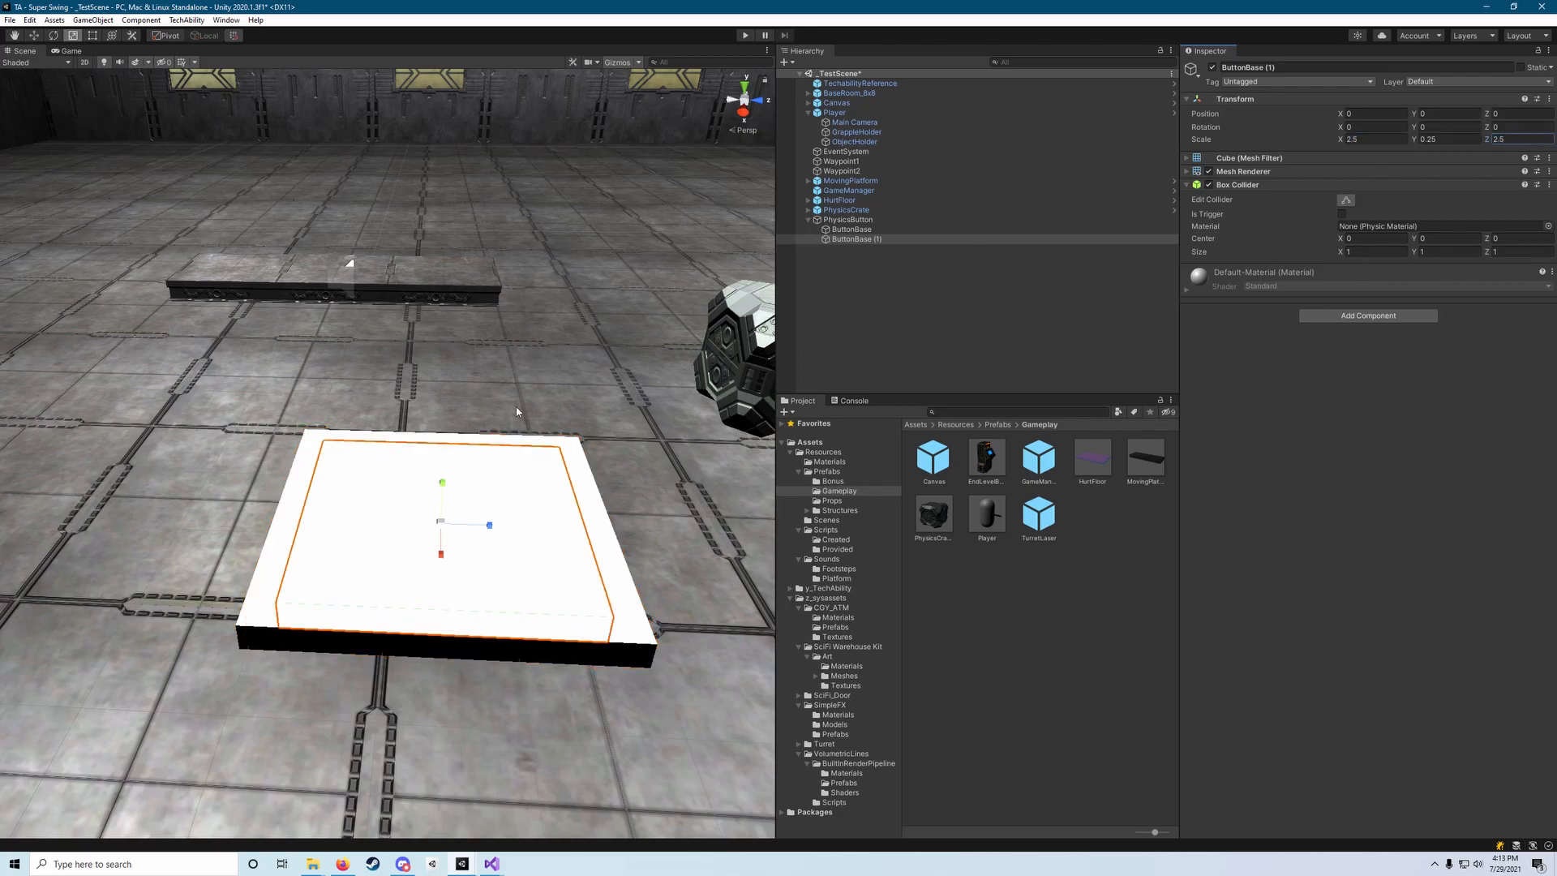
# Step: Raise the smaller duplicate slab so it sits on top of ButtonBase, at a Y position of about 0.245
pyautogui.moveTo(516, 407); pyautogui.dragTo(493, 430, button='right')
pyautogui.moveTo(483, 425); pyautogui.dragTo(496, 398)
pyautogui.moveTo(495, 398); pyautogui.dragTo(505, 440, button='right')
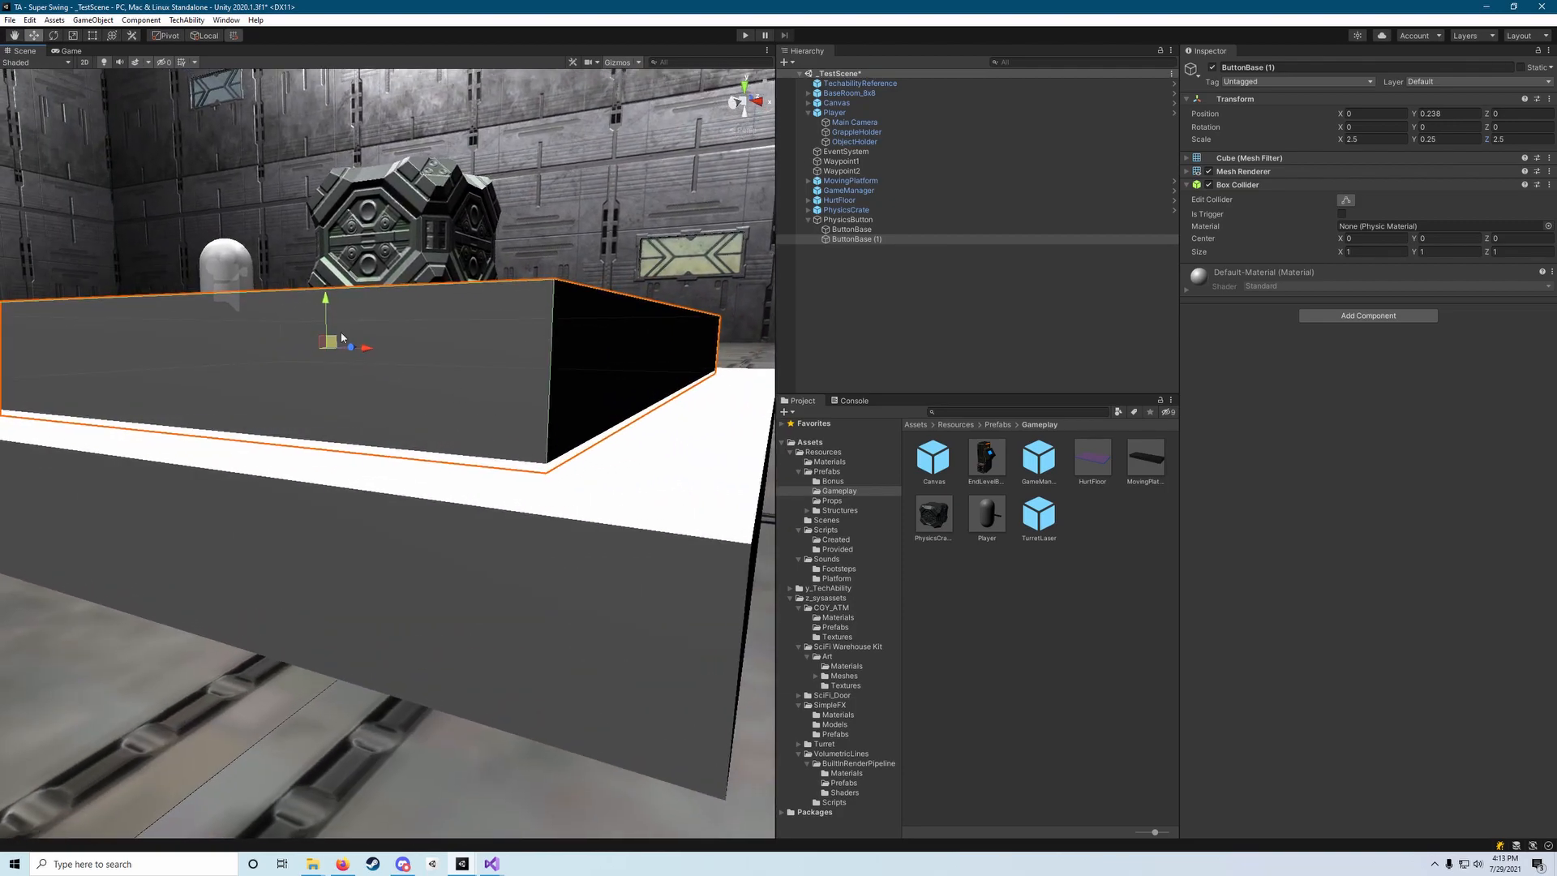
pyautogui.moveTo(330, 306); pyautogui.dragTo(329, 302)
pyautogui.moveTo(332, 313); pyautogui.dragTo(499, 370, button='right')
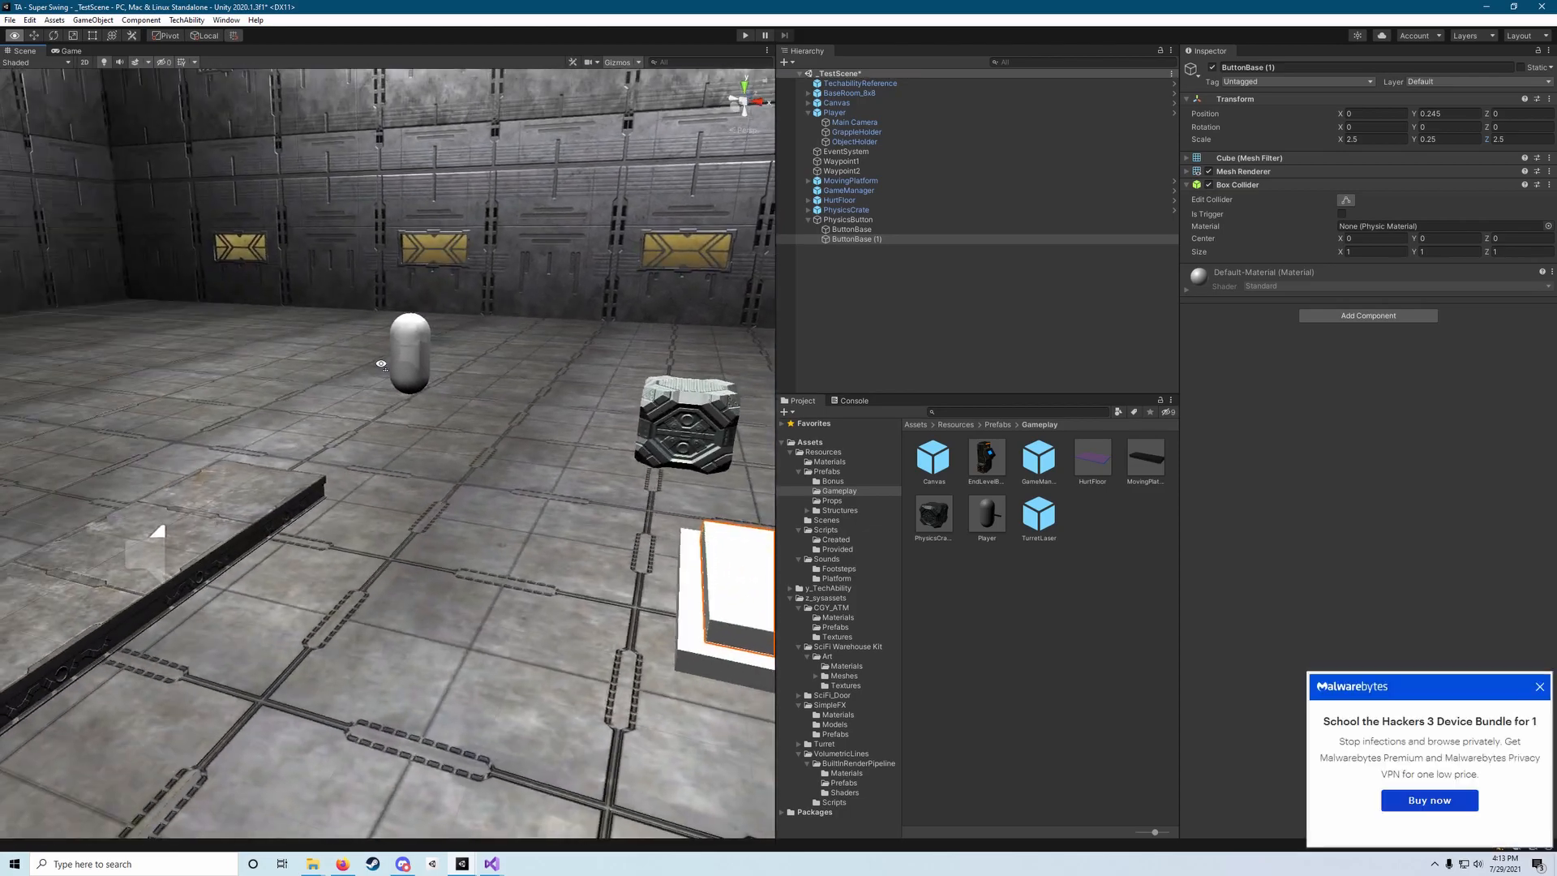
# Step: Dismiss the advertisement pop-up and rename the duplicate slab as ButtonMoveable
pyautogui.click(1539, 687)
pyautogui.click(1318, 68)
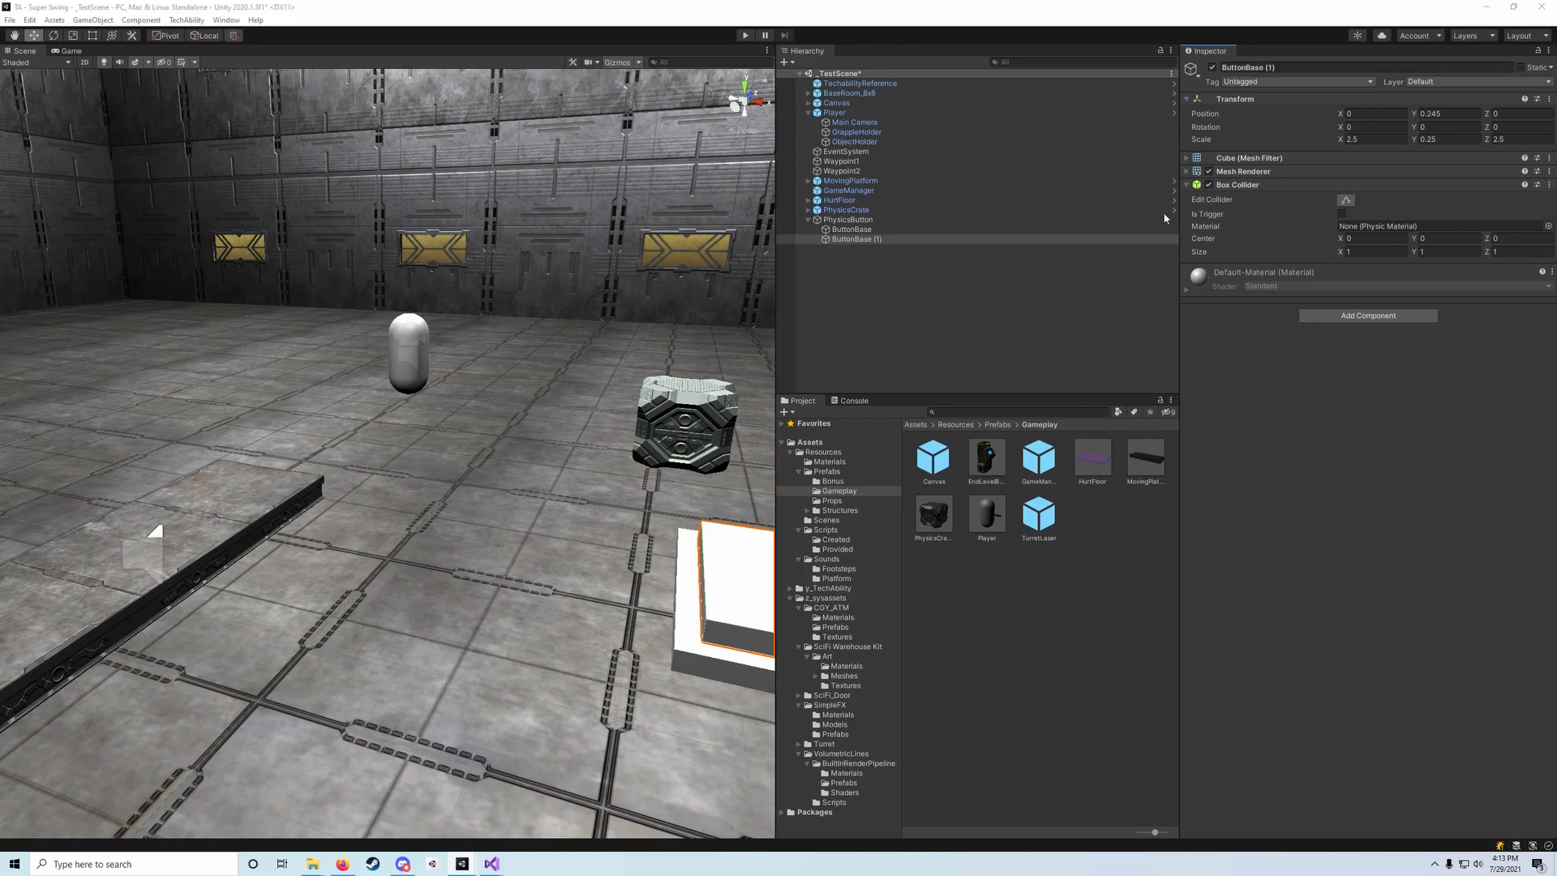
pyautogui.click(1285, 70)
pyautogui.write('Bu')
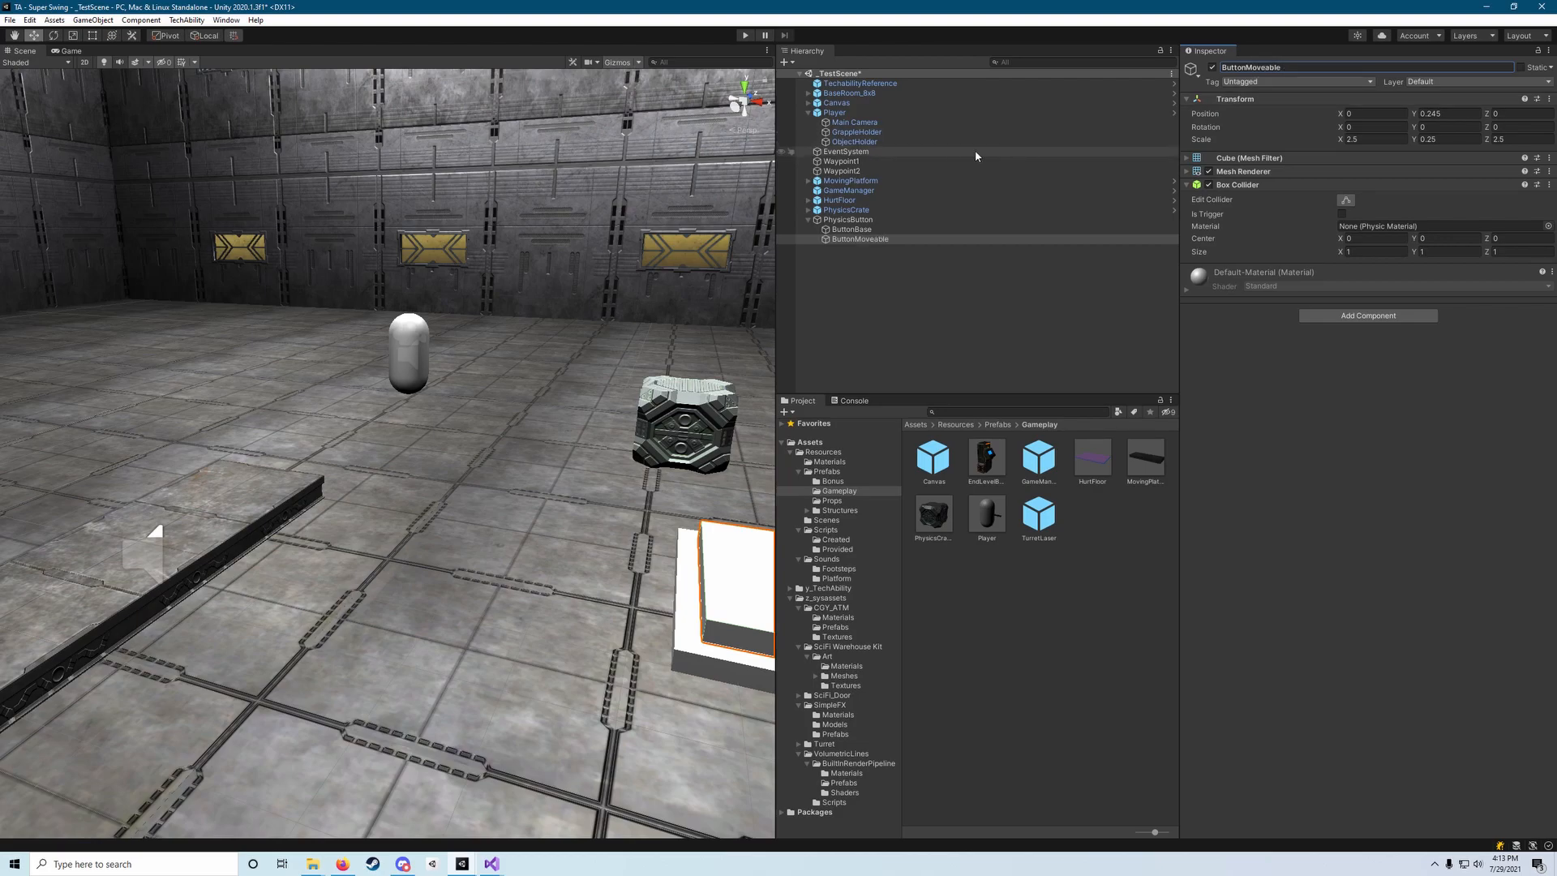
# Step: Create an empty object at ButtonMoveable's raised position, directly under PhysicsButton, and name it InactivePosition
pyautogui.rightClick(895, 240)
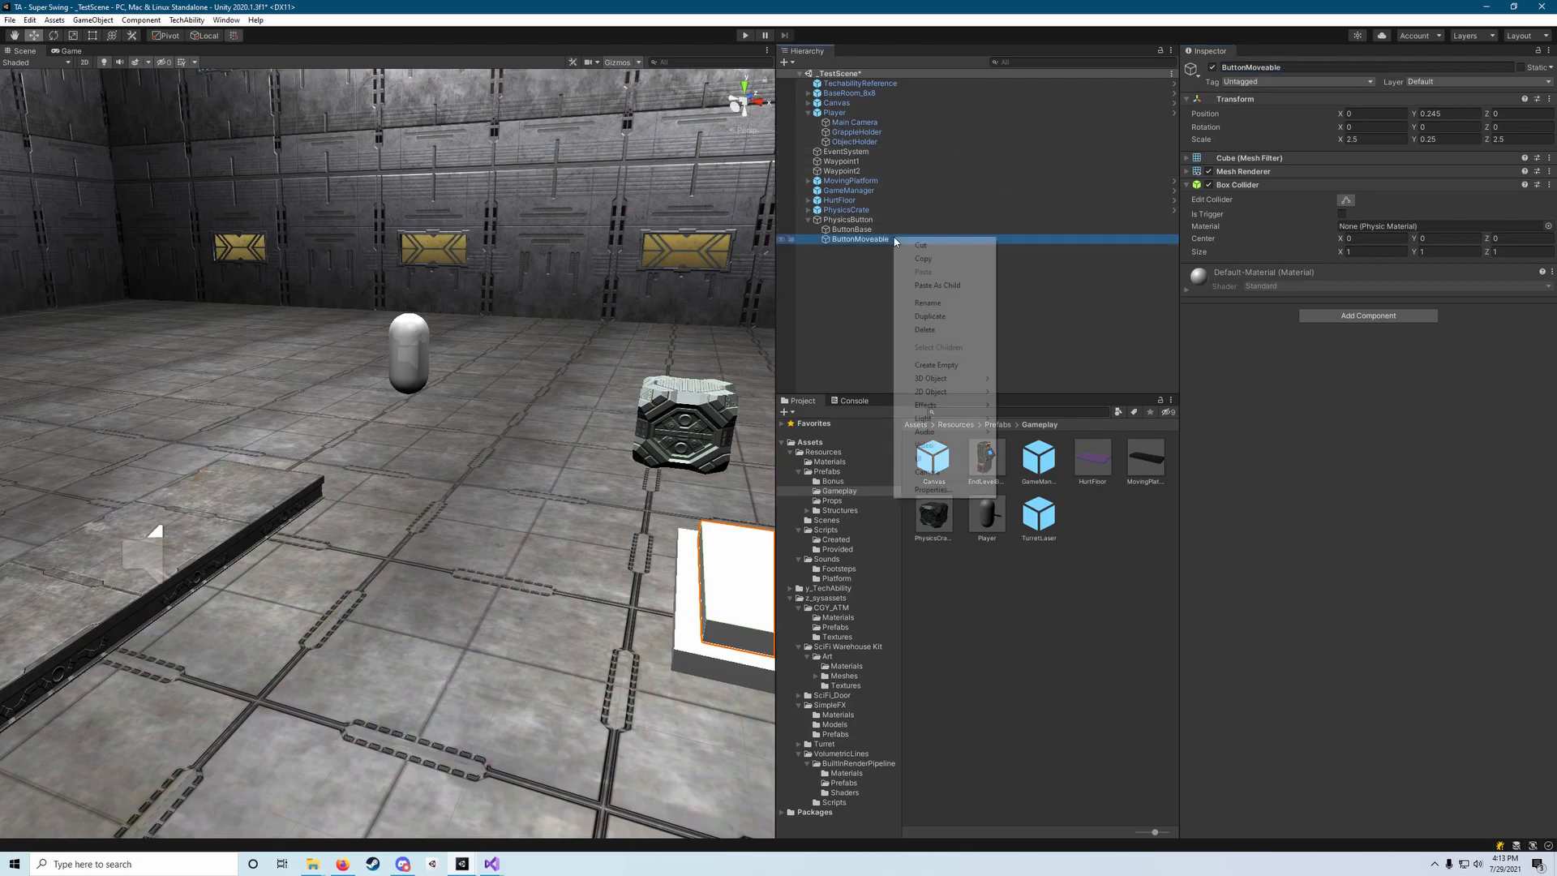
pyautogui.click(937, 365)
pyautogui.moveTo(855, 254); pyautogui.dragTo(857, 235)
pyautogui.click(1273, 69)
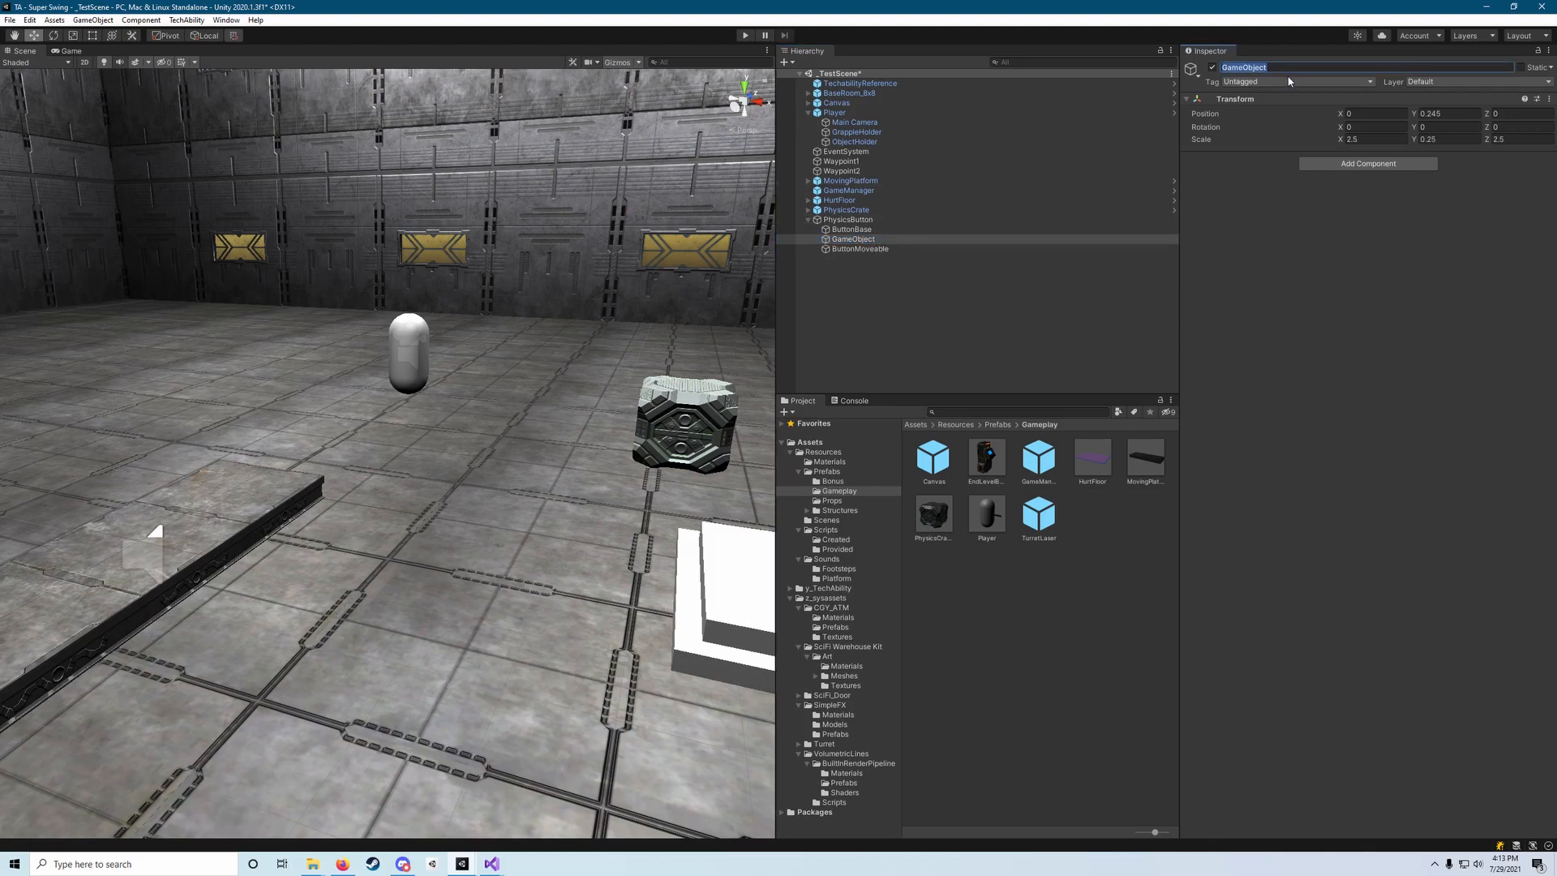
pyautogui.write('Inav')
pyautogui.press('Return')
pyautogui.press('f')
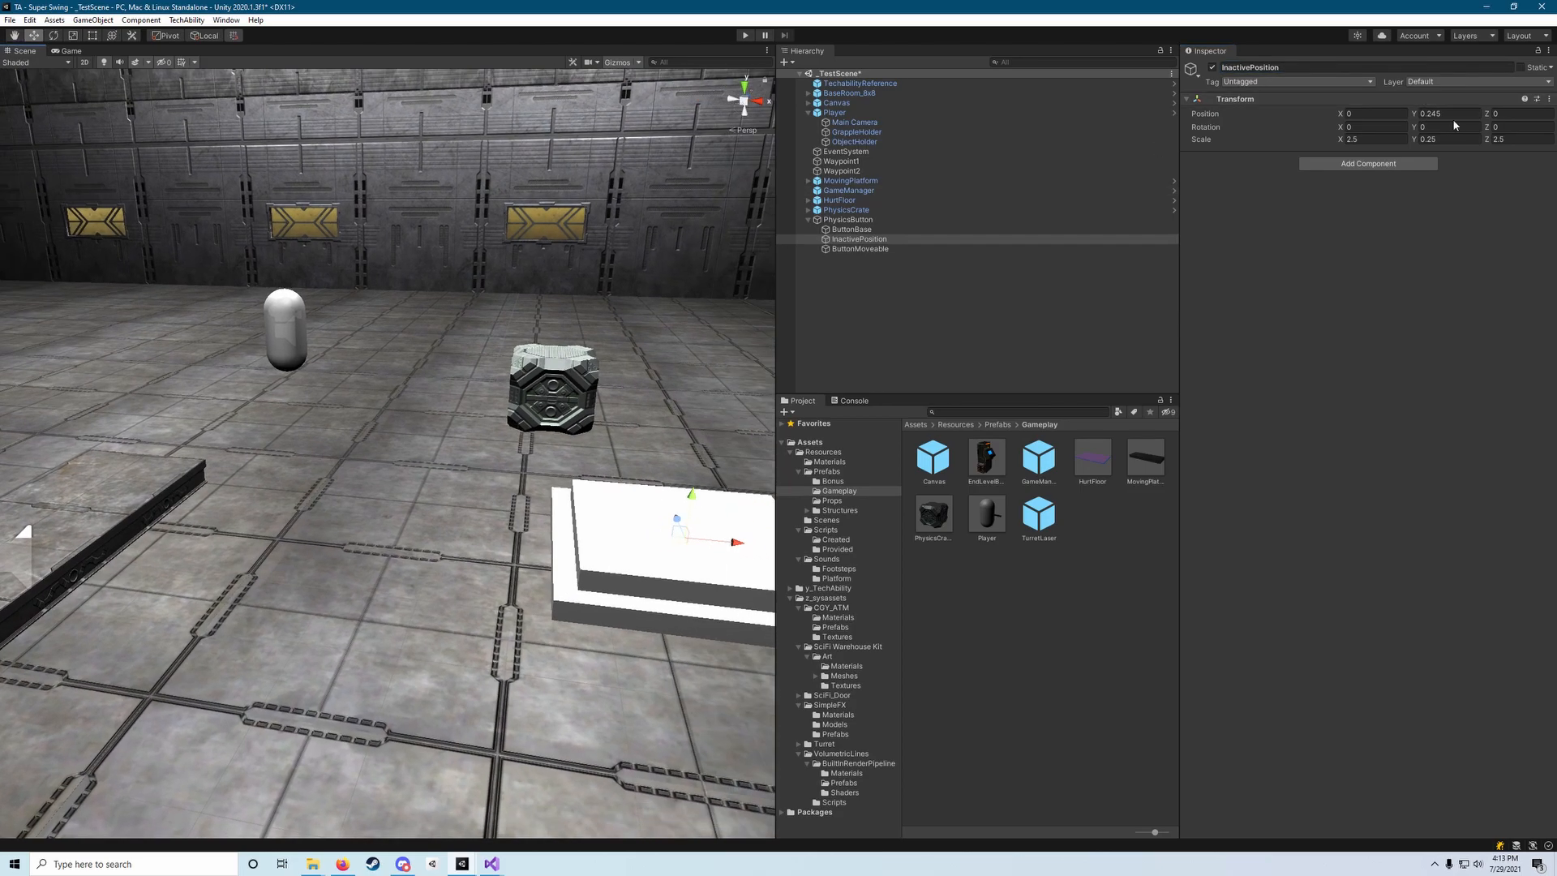
# Step: Lower ButtonMoveable into ButtonBase, to a Y position of about 0.036, so that only a thin edge protrudes
pyautogui.click(861, 249)
pyautogui.press('w')
pyautogui.moveTo(531, 441); pyautogui.dragTo(576, 264, button='right')
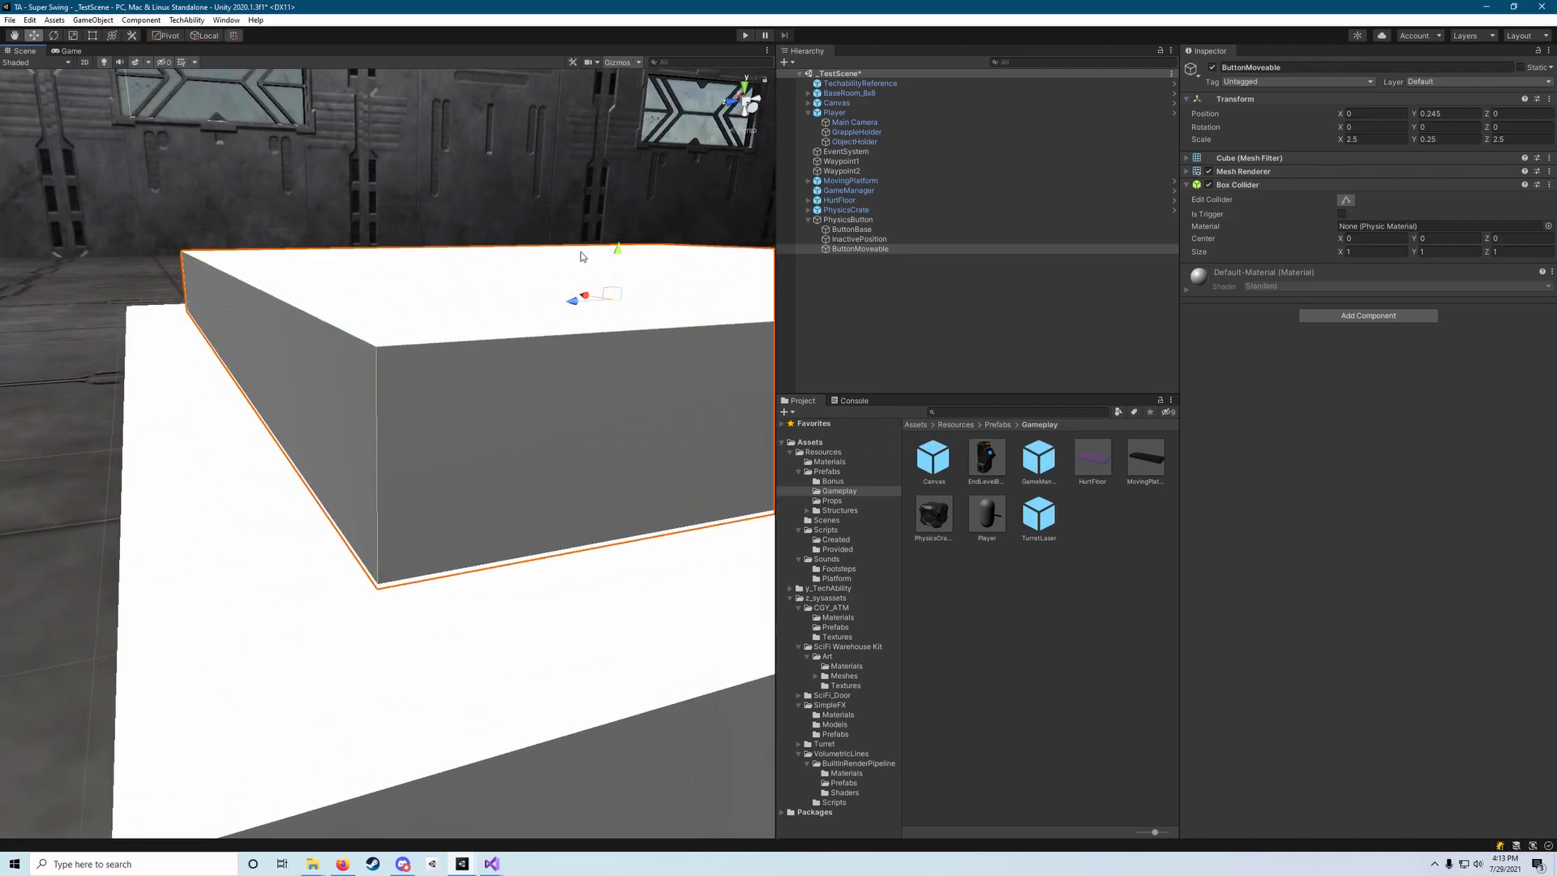
pyautogui.moveTo(617, 247); pyautogui.dragTo(611, 304)
pyautogui.moveTo(612, 300); pyautogui.dragTo(678, 314, button='right')
pyautogui.press('d')
pyautogui.press('s')
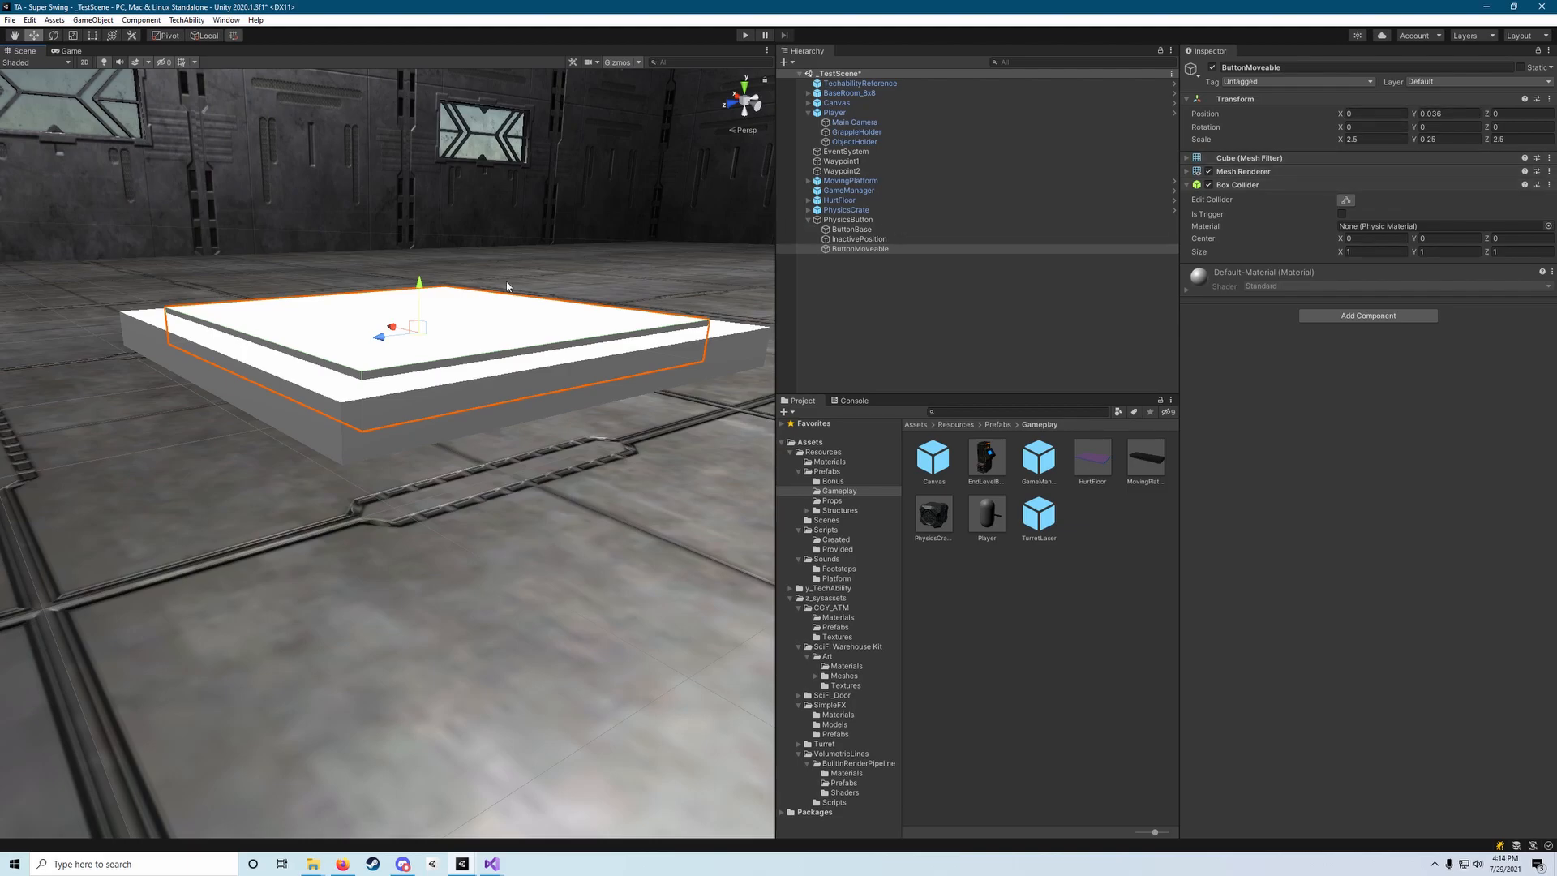
# Step: Create an empty object at ButtonMoveable's lowered position, directly under PhysicsButton, and name it ActivePosition
pyautogui.rightClick(896, 249)
pyautogui.click(950, 377)
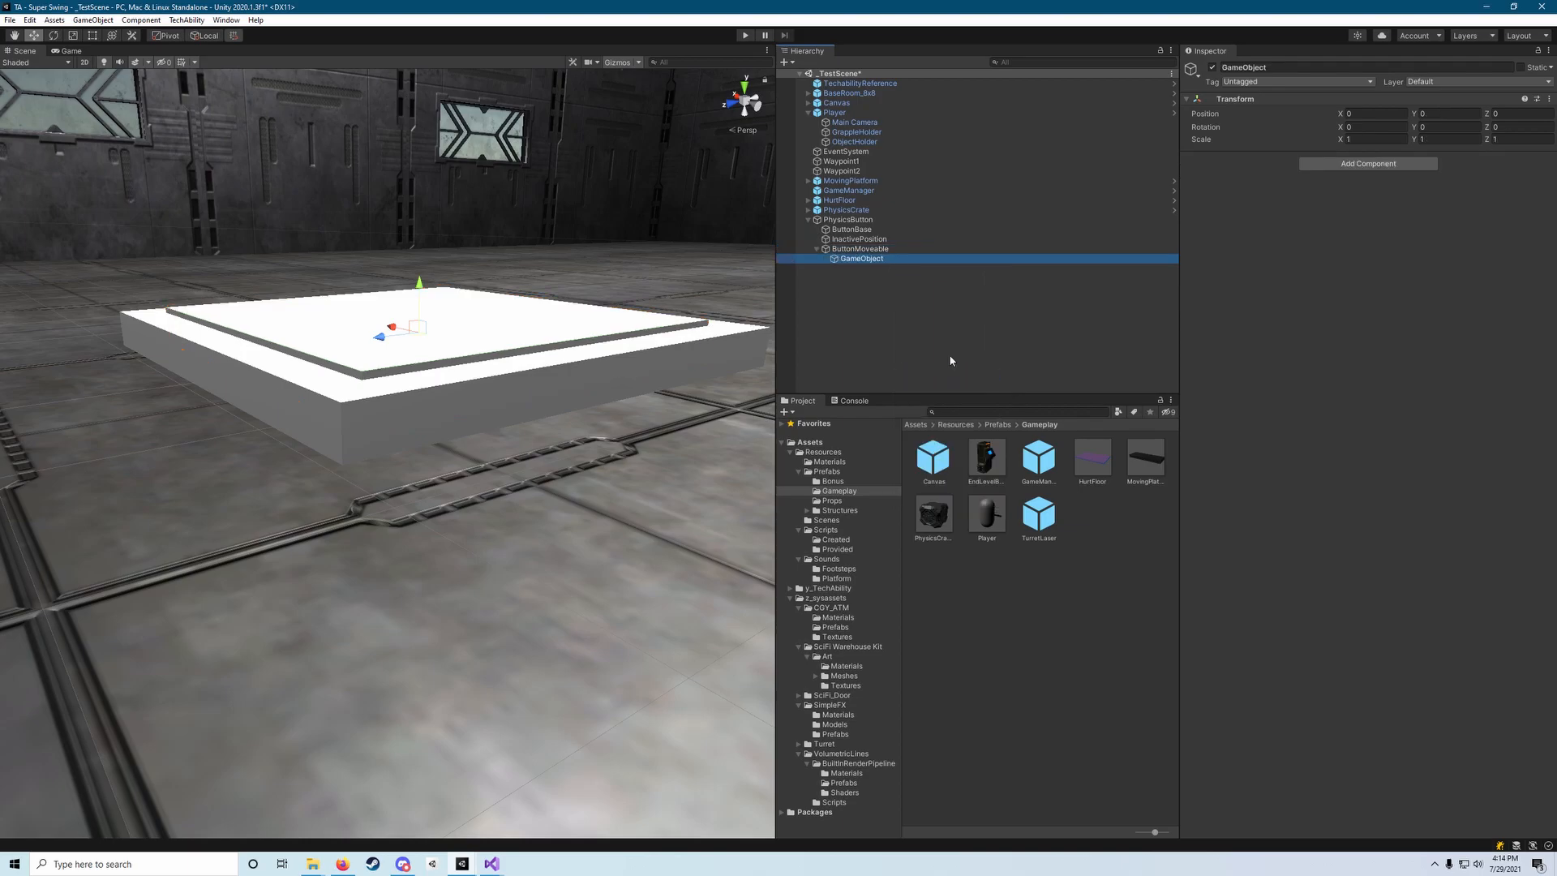
pyautogui.moveTo(863, 264); pyautogui.dragTo(875, 249)
pyautogui.click(1269, 71)
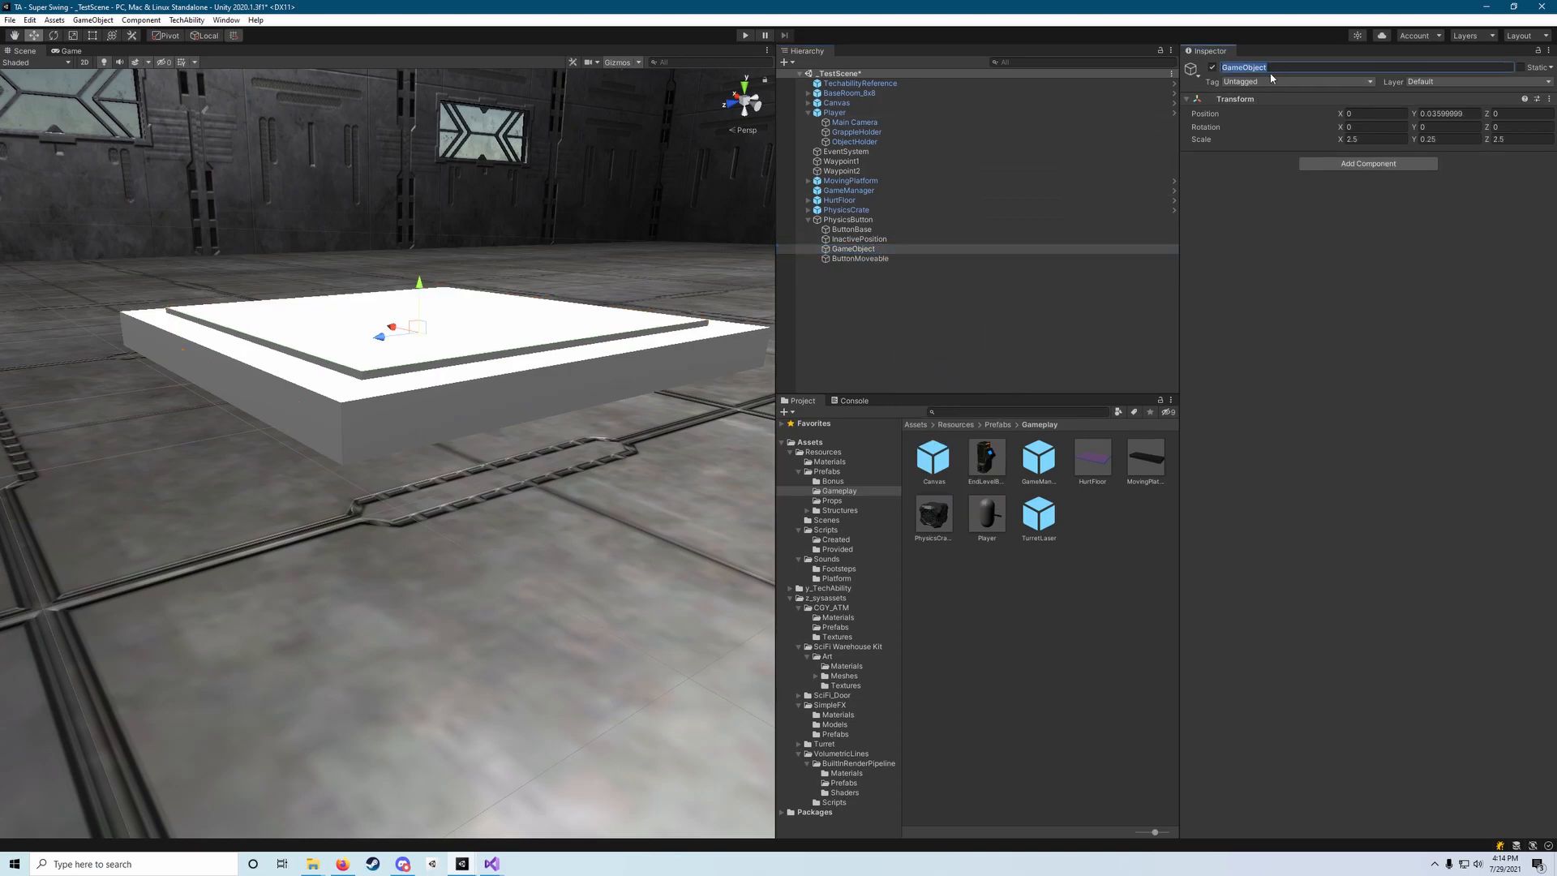
pyautogui.write('ActivePosition')
# Step: Reorder PhysicsButton's children so that ButtonMoveable comes directly after ButtonBase
pyautogui.click(864, 258)
pyautogui.moveTo(866, 257); pyautogui.dragTo(874, 237)
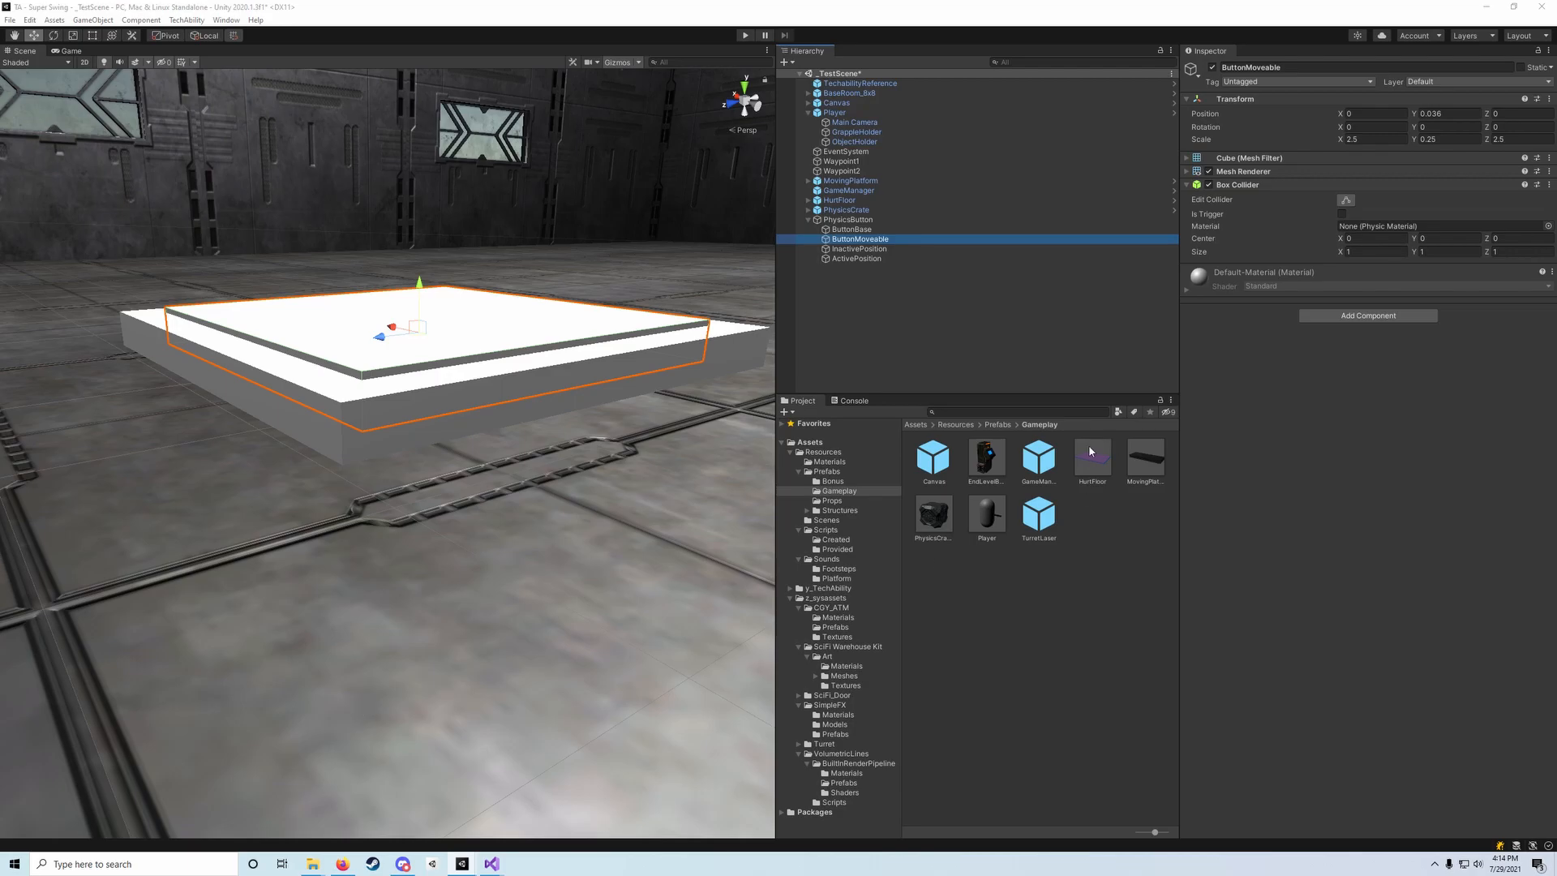
pyautogui.click(851, 230)
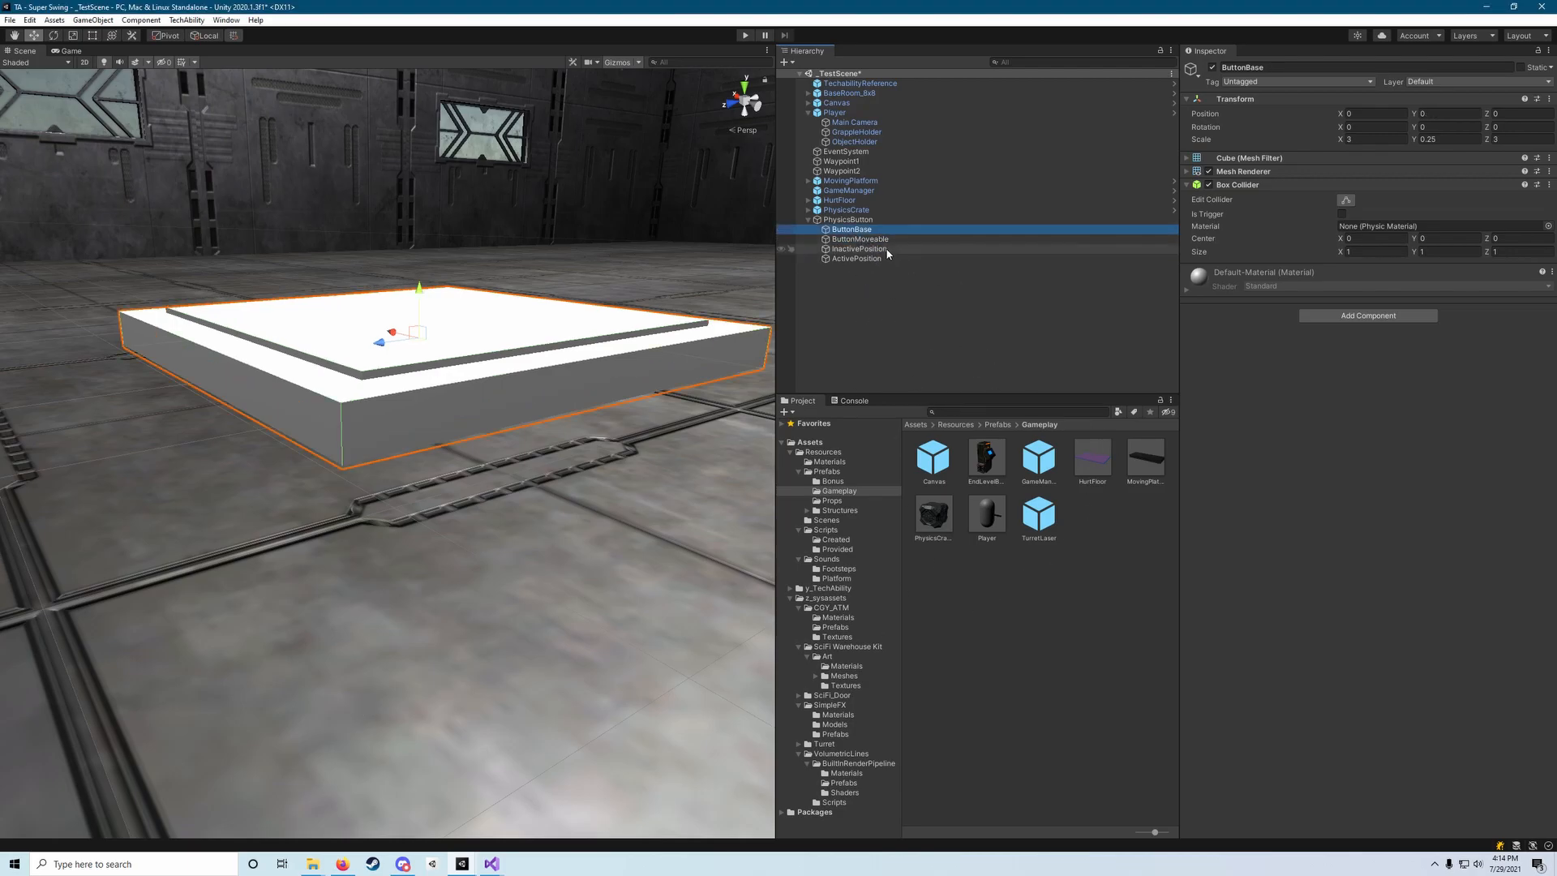
pyautogui.click(877, 256)
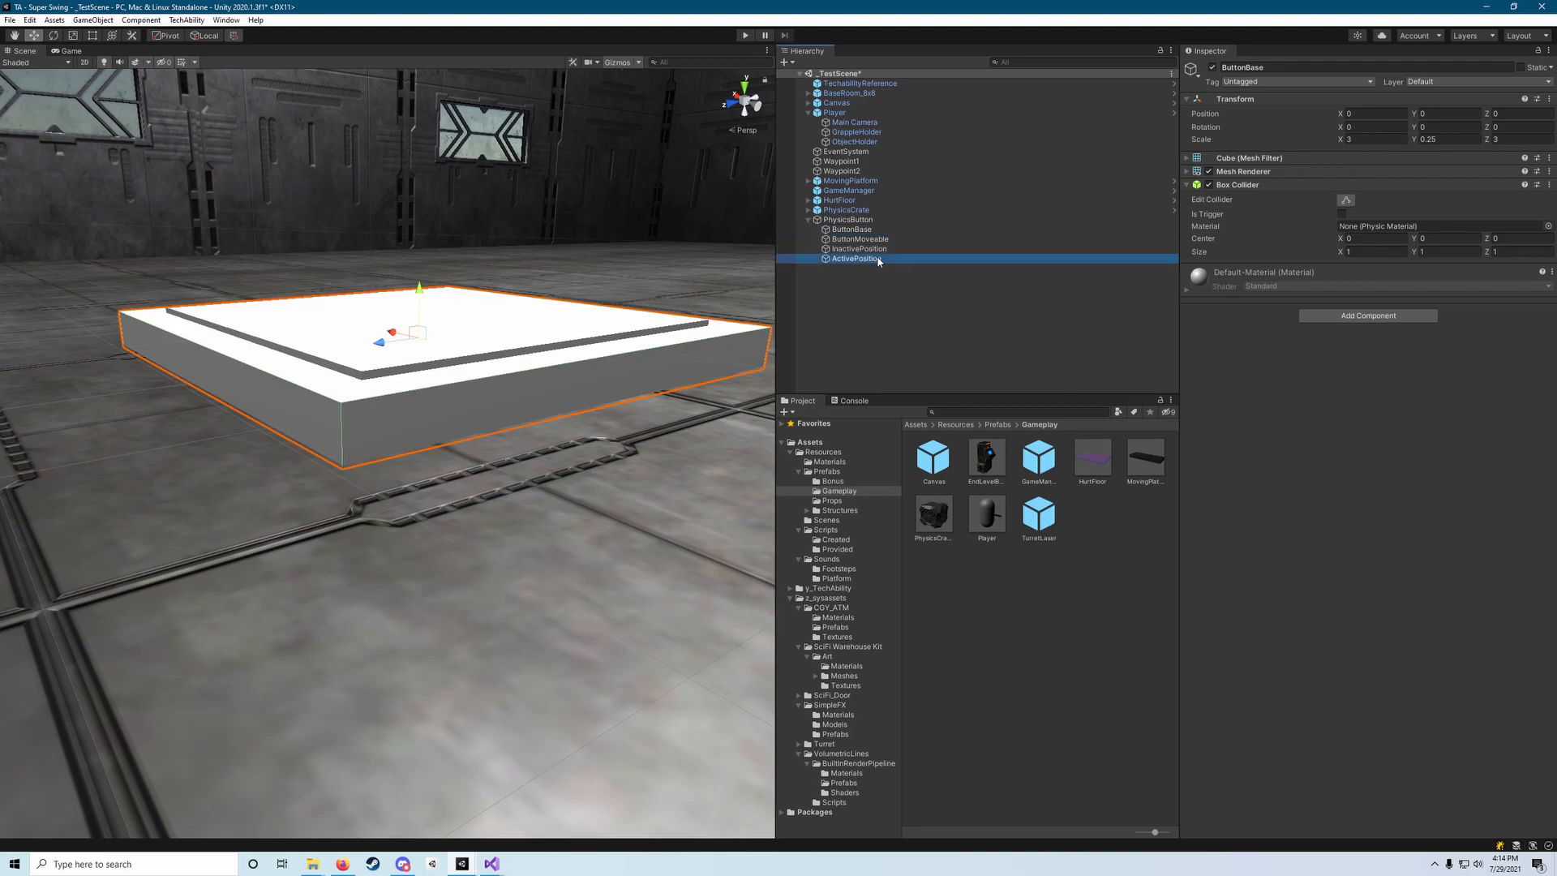
pyautogui.click(429, 348)
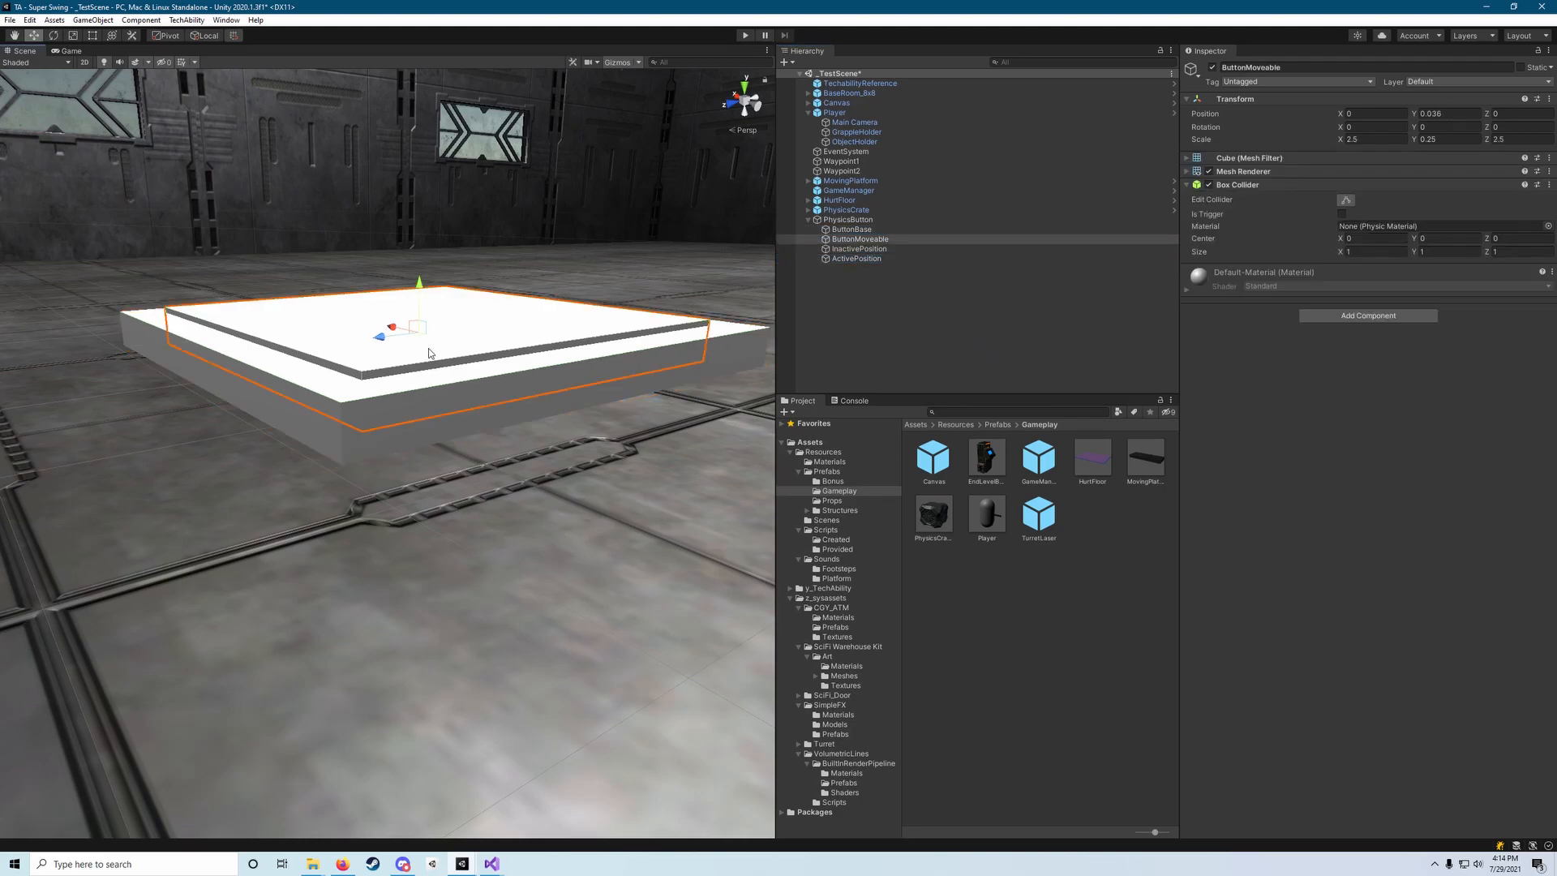
pyautogui.click(877, 250)
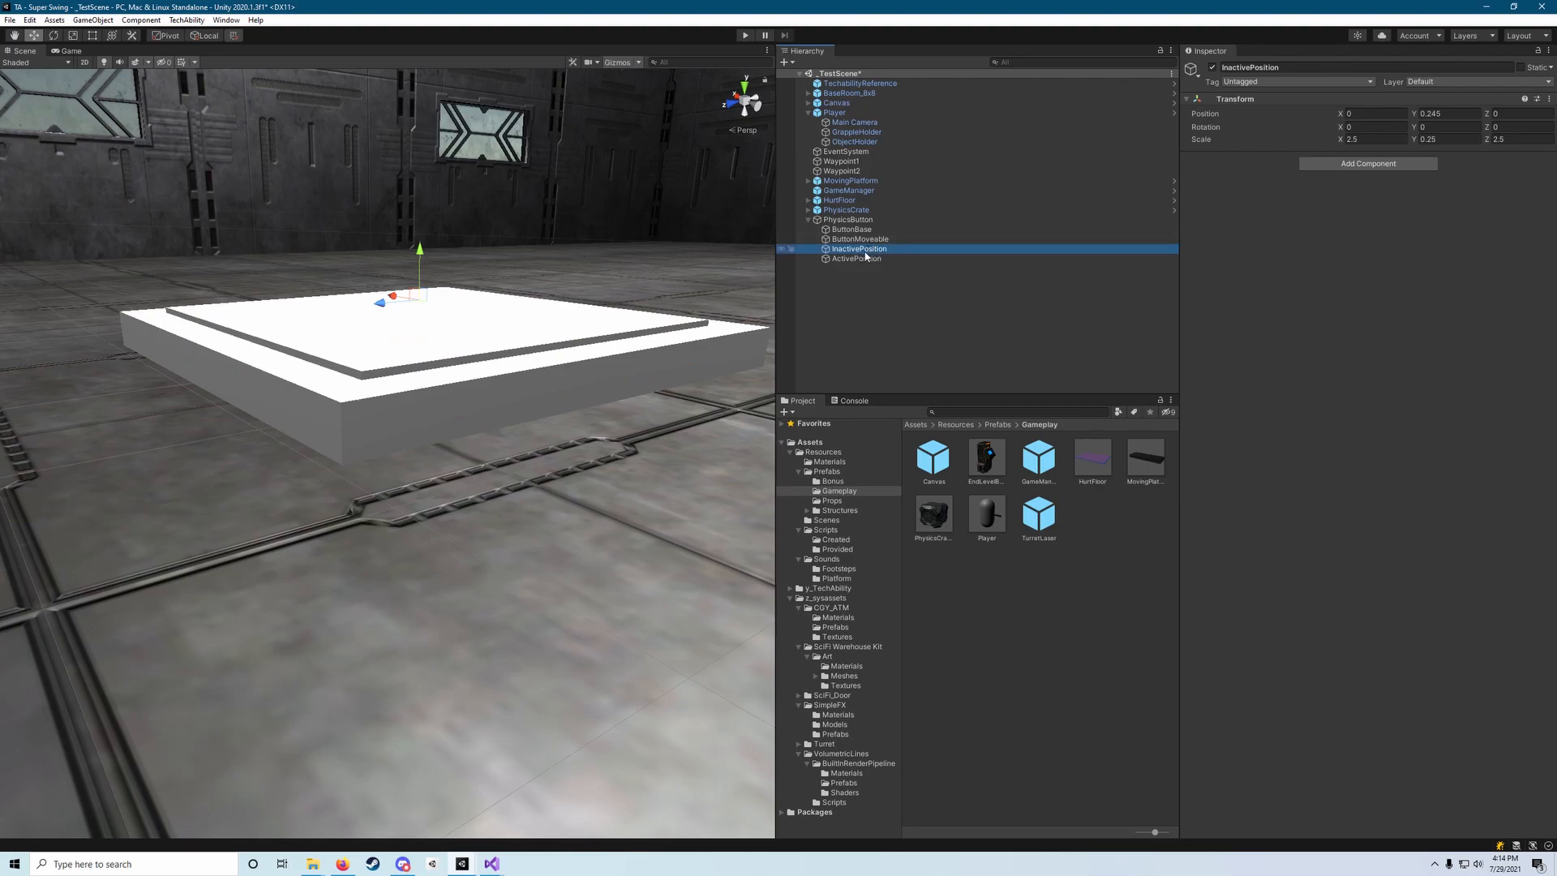
# Step: Copy InactivePosition's Y position to ButtonMoveable, raising it to Y 0.245
pyautogui.click(1449, 115)
pyautogui.hotkey('ctrl', 'c')
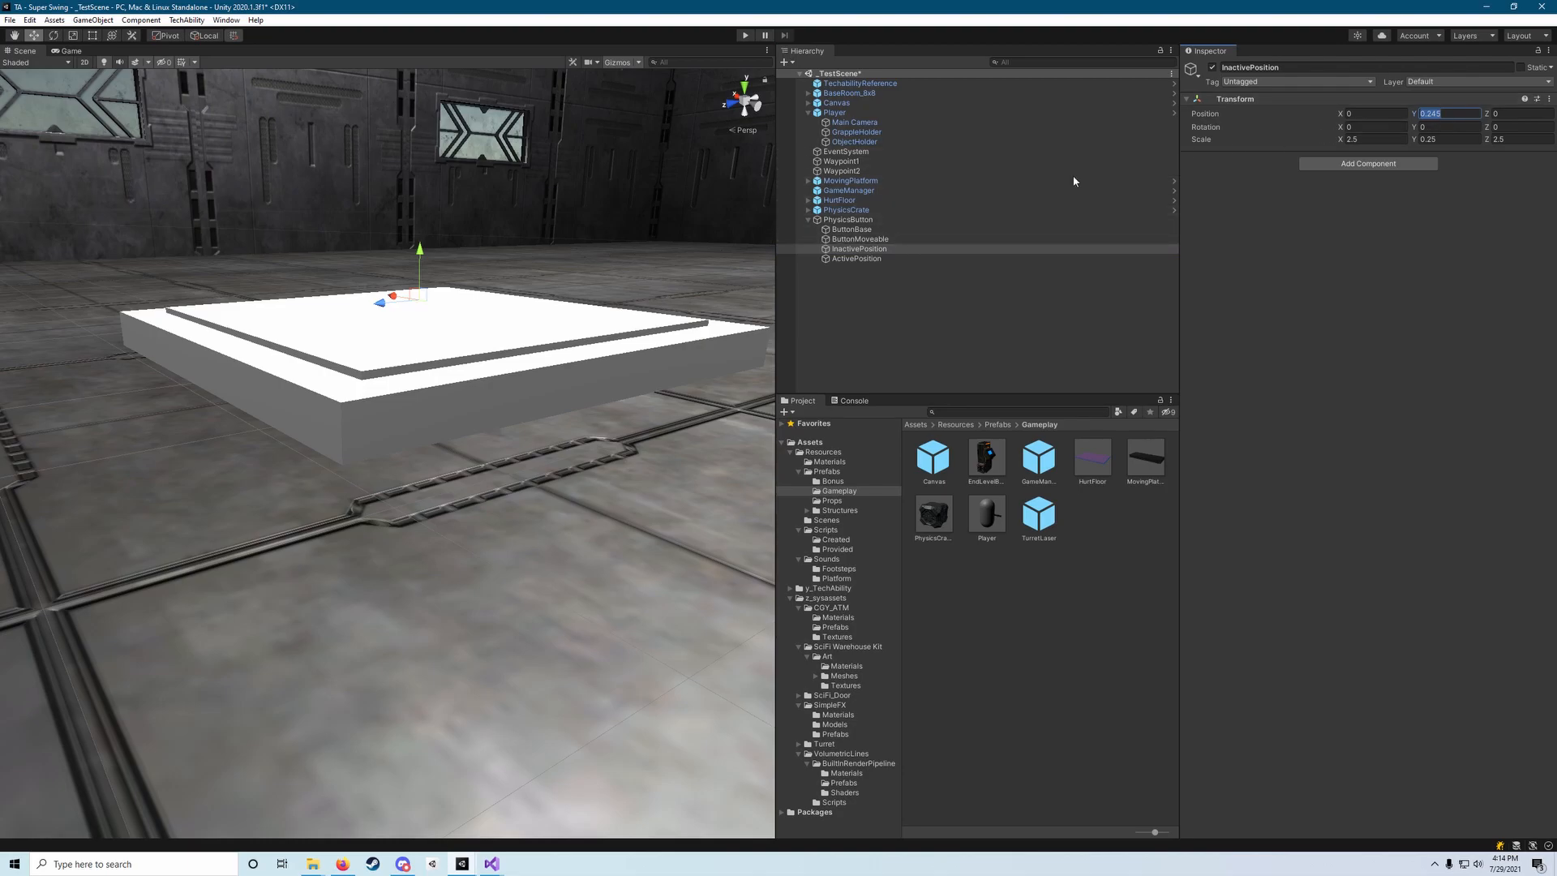
pyautogui.click(894, 240)
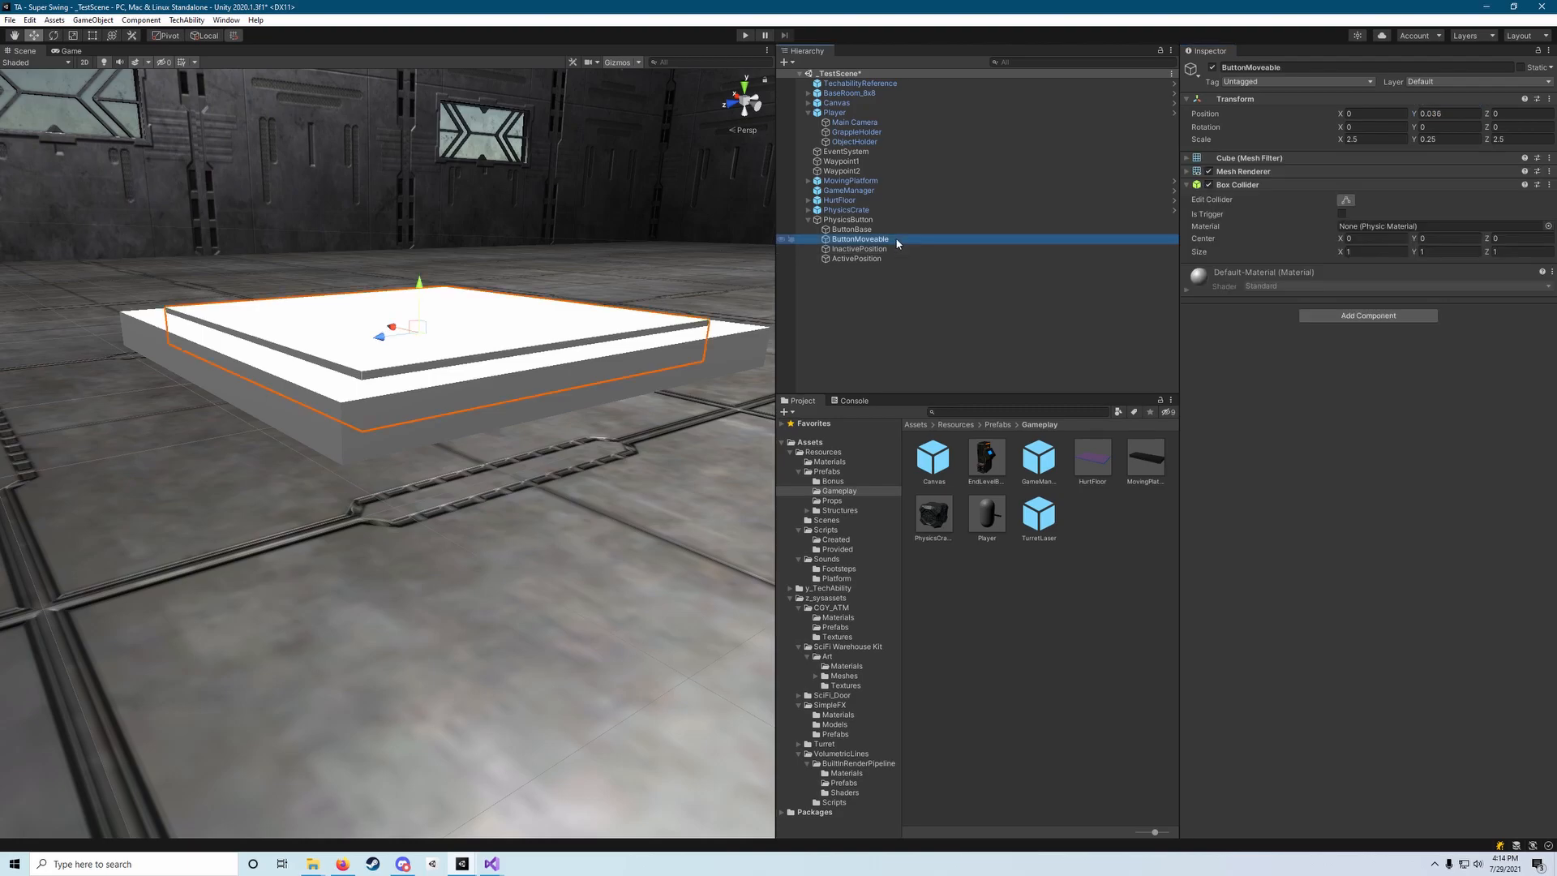
pyautogui.click(1463, 114)
pyautogui.hotkey('ctrl', 'v')
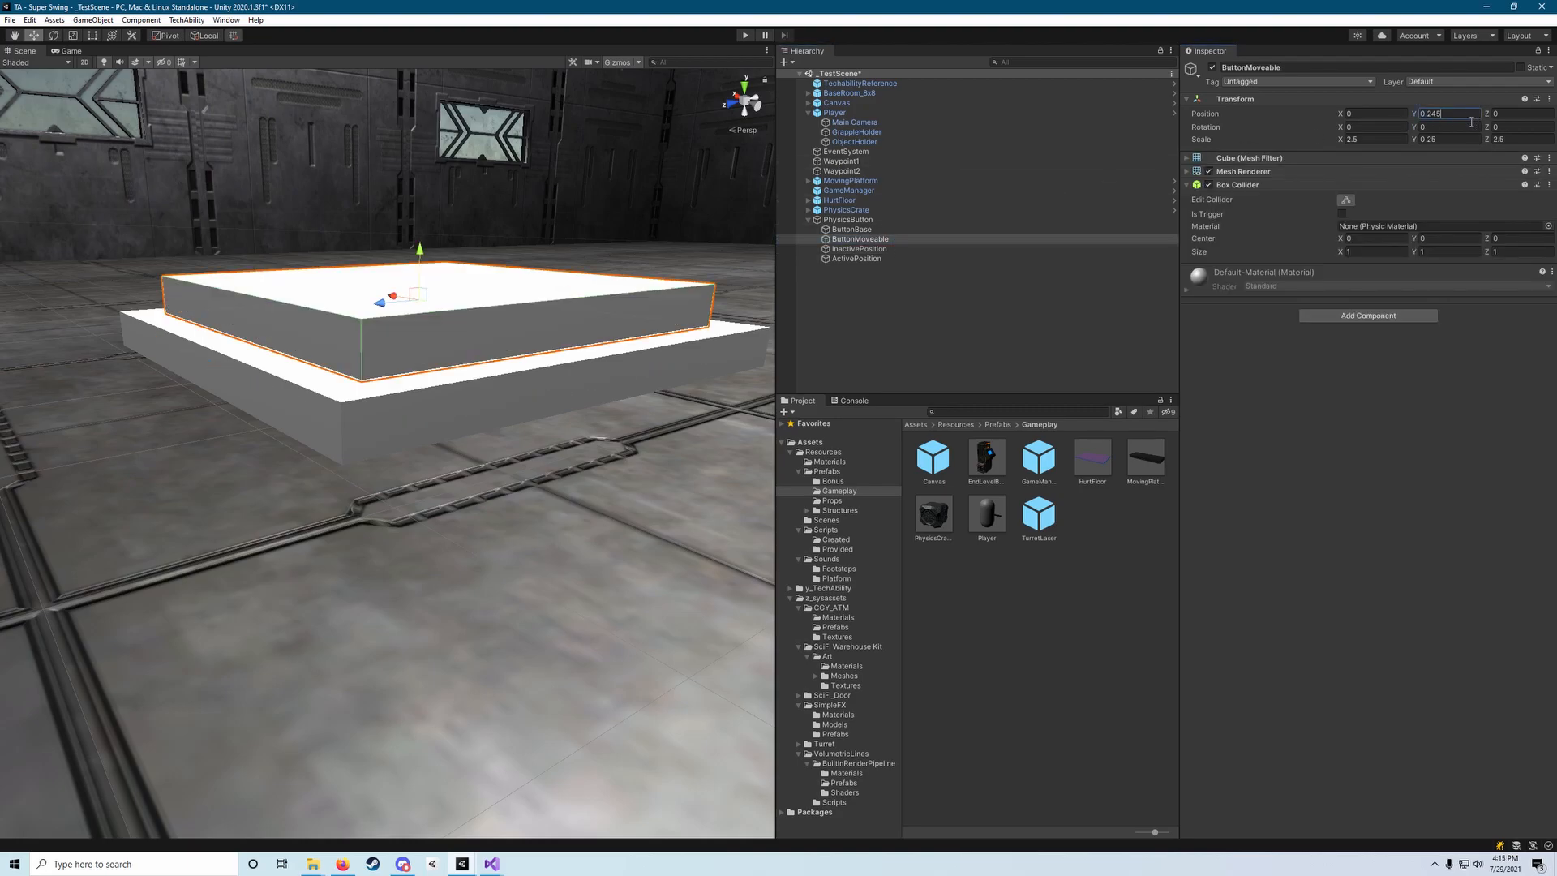
# Step: Assign the red ButtonMat material to ButtonMoveable's Mesh Renderer
pyautogui.moveTo(527, 279); pyautogui.dragTo(800, 278, button='right')
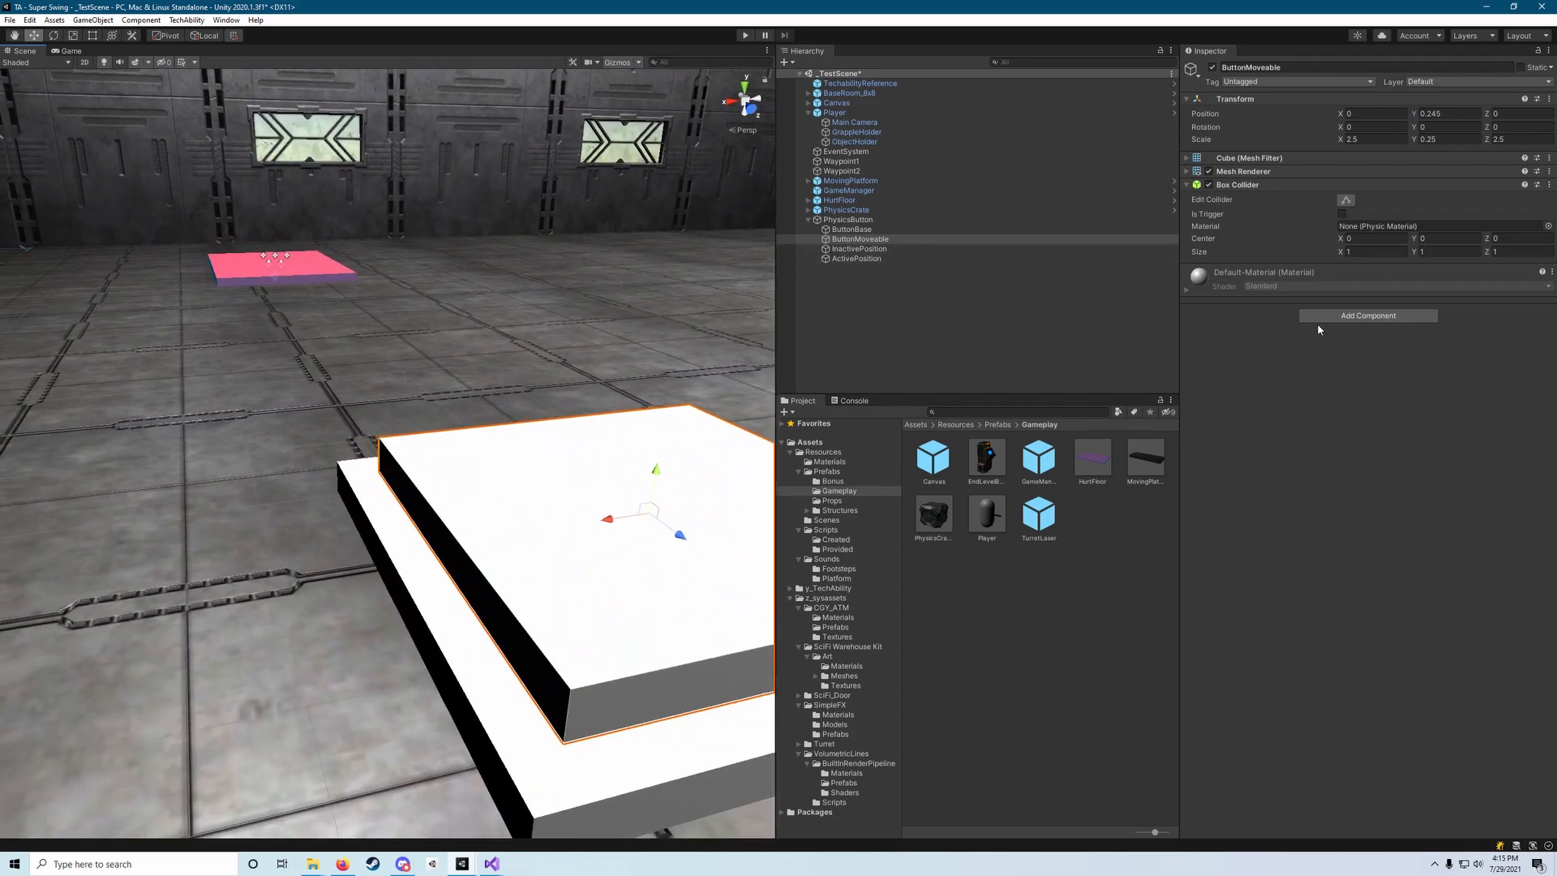
pyautogui.click(1298, 171)
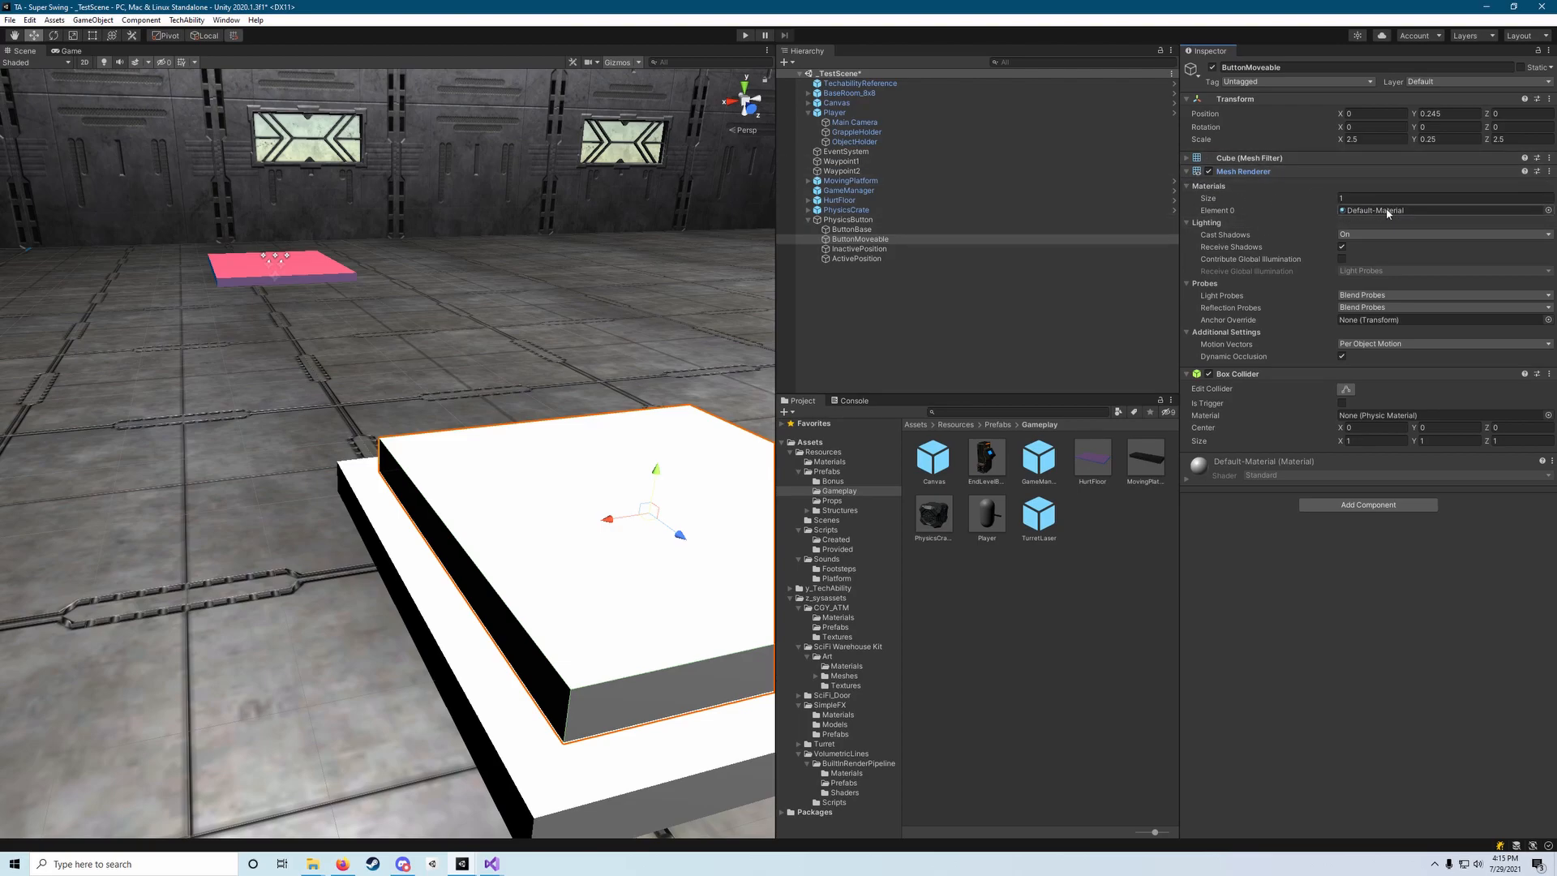
pyautogui.click(1547, 211)
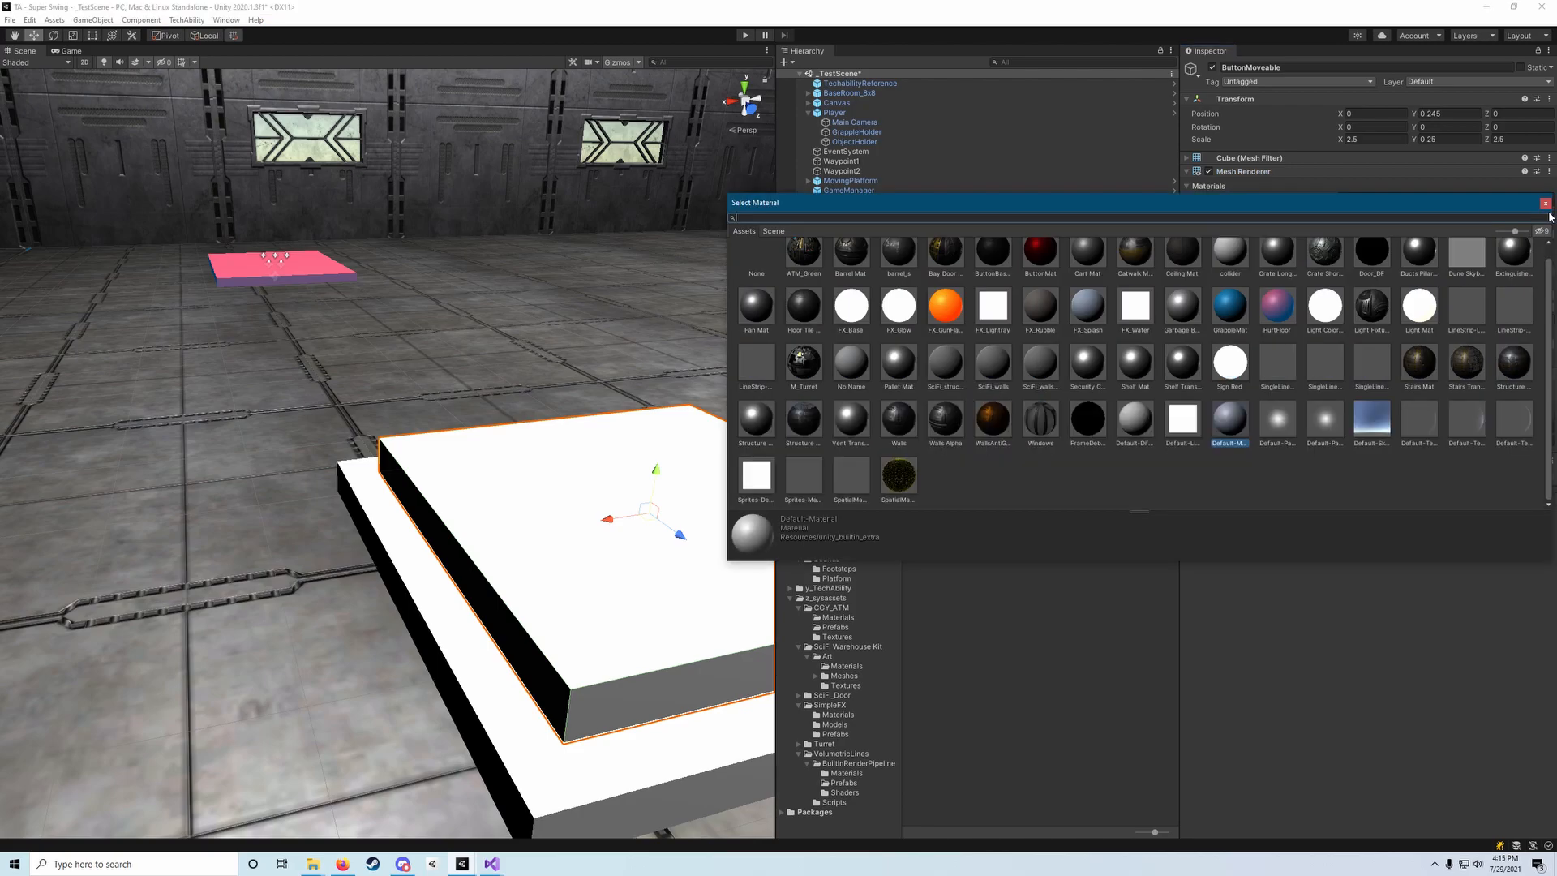
pyautogui.scroll(1, 1203, 306)
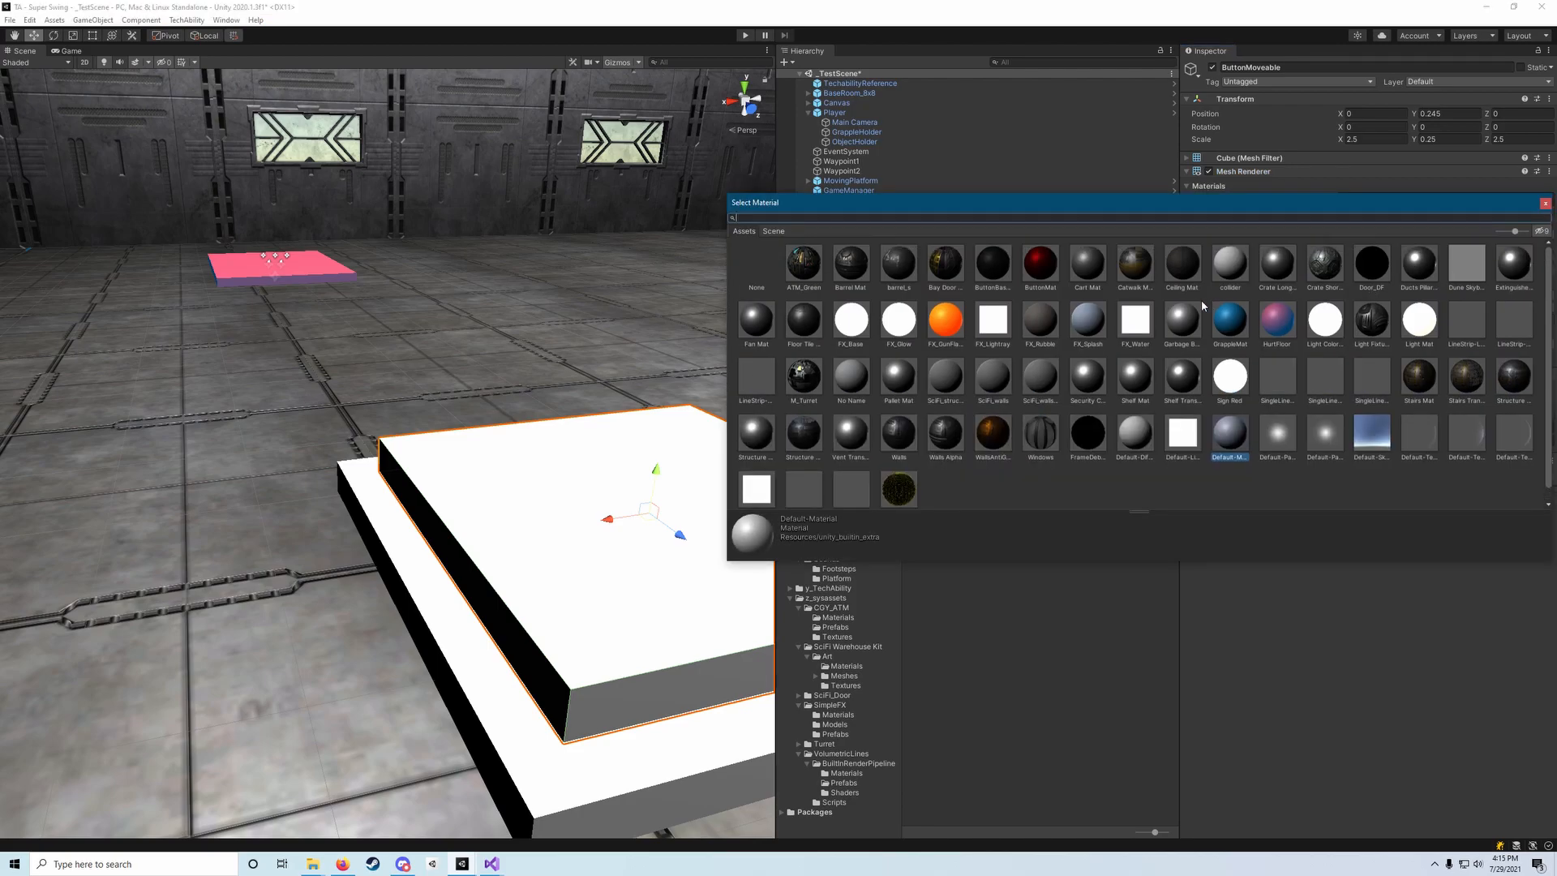
pyautogui.doubleClick(1040, 260)
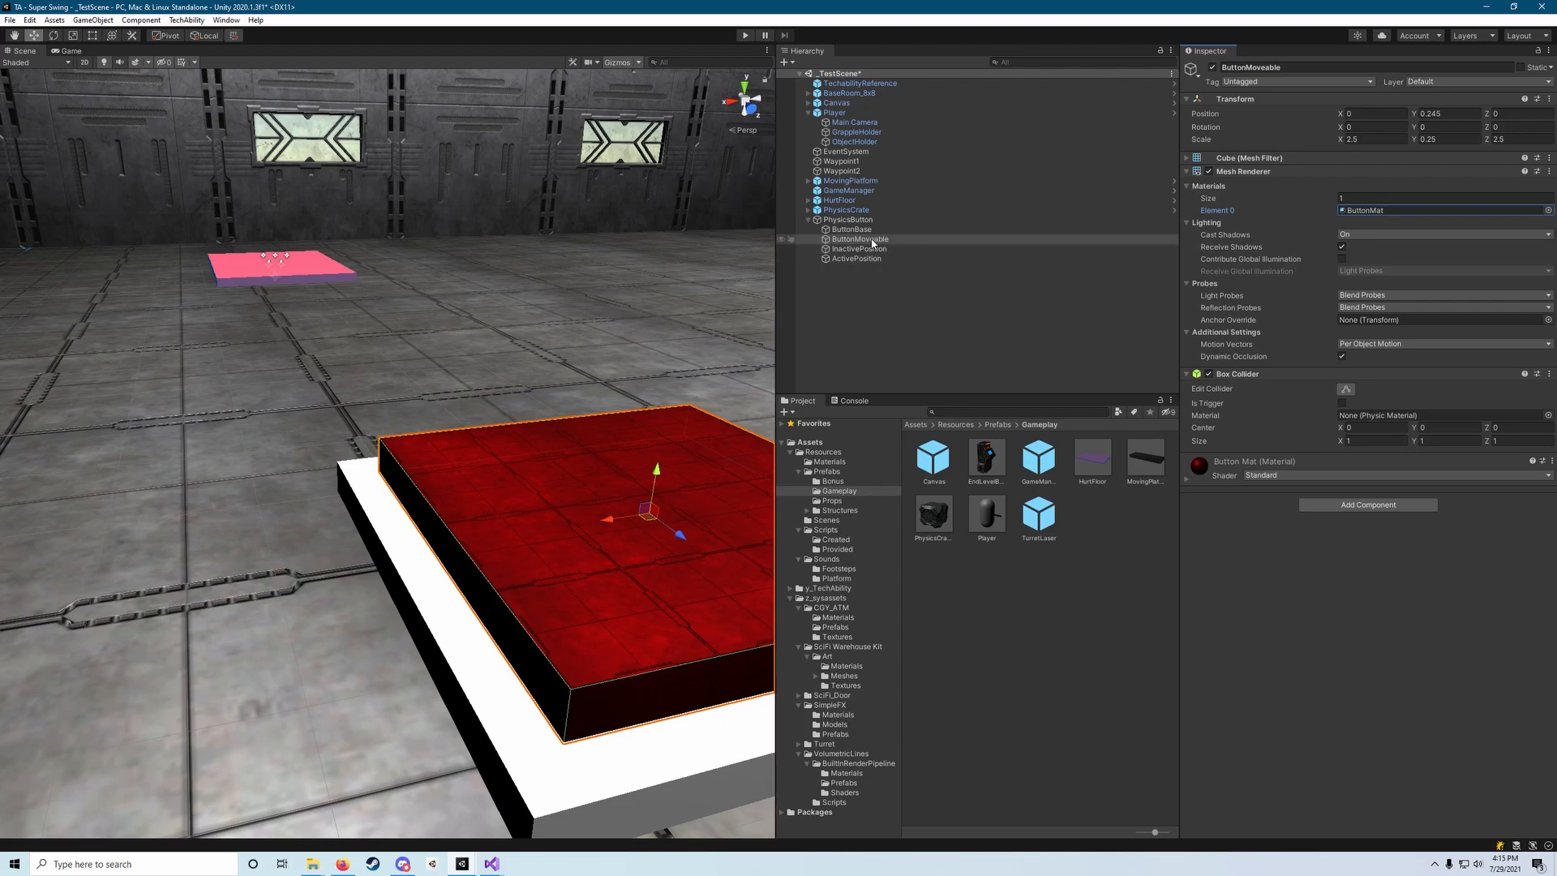
# Step: Assign the black ButtonBaseMat material to ButtonBase's Mesh Renderer and close the material picker
pyautogui.click(973, 230)
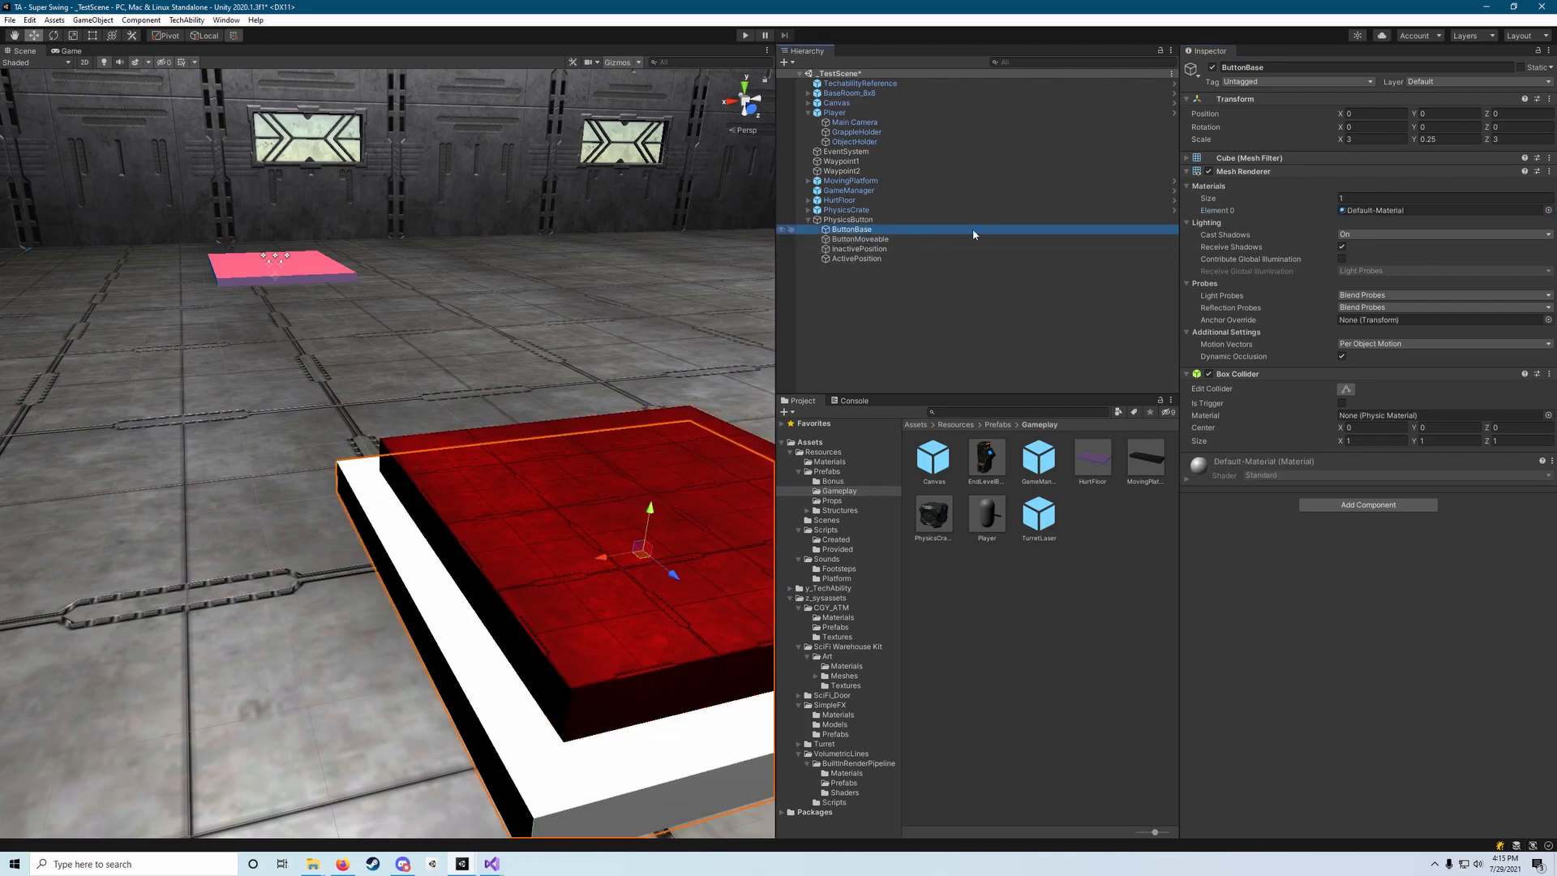
pyautogui.click(1548, 211)
pyautogui.click(1000, 268)
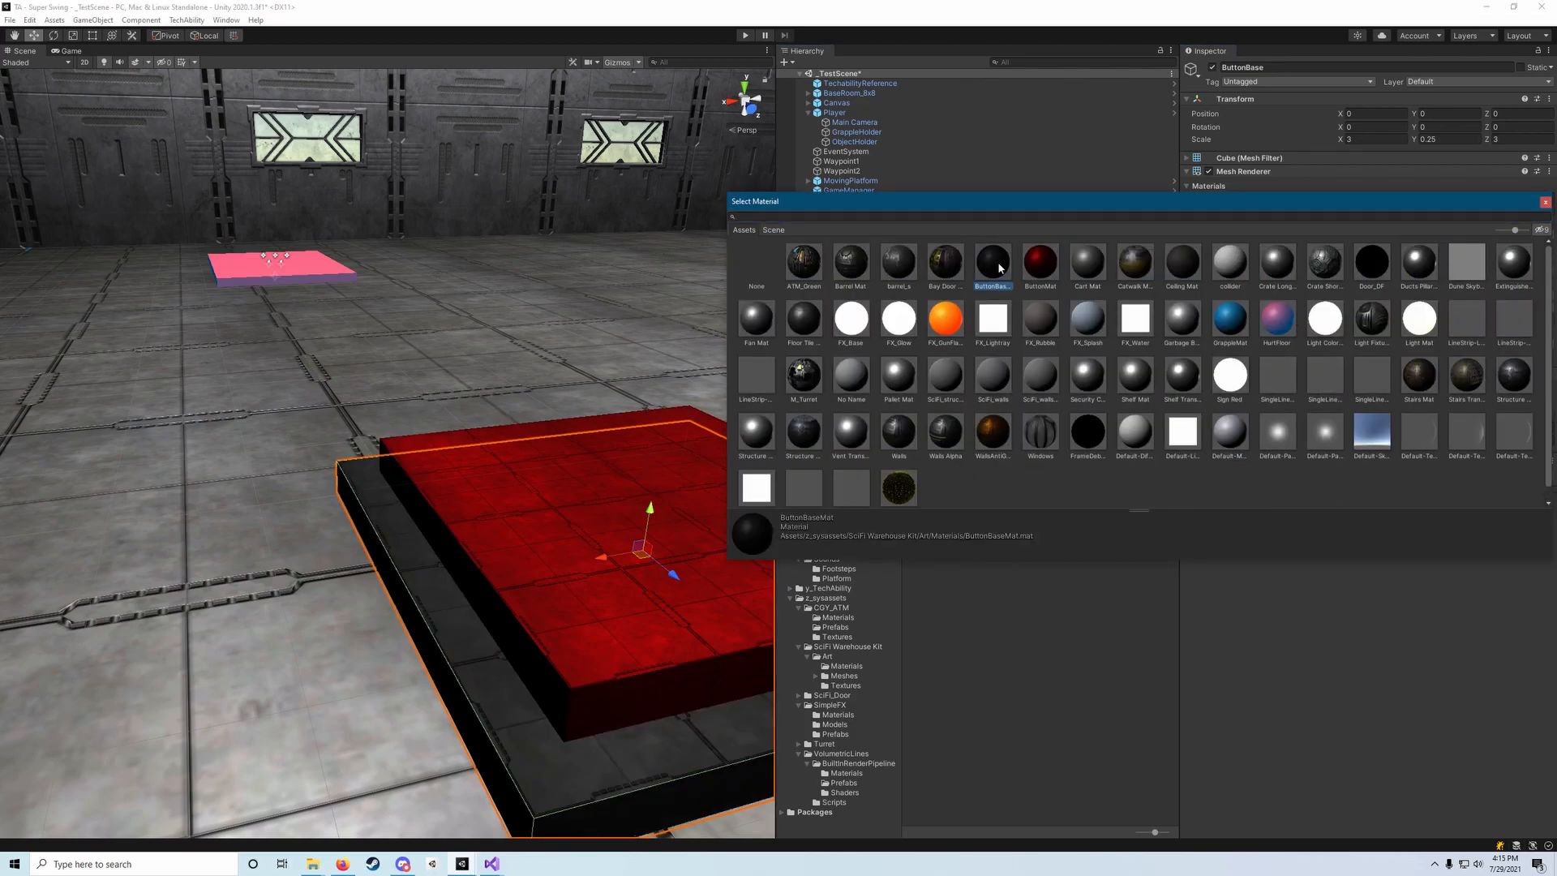
pyautogui.click(1545, 202)
pyautogui.moveTo(398, 348); pyautogui.dragTo(858, 334, button='right')
pyautogui.press('s')
pyautogui.press('w')
pyautogui.press('a')
pyautogui.press('f')
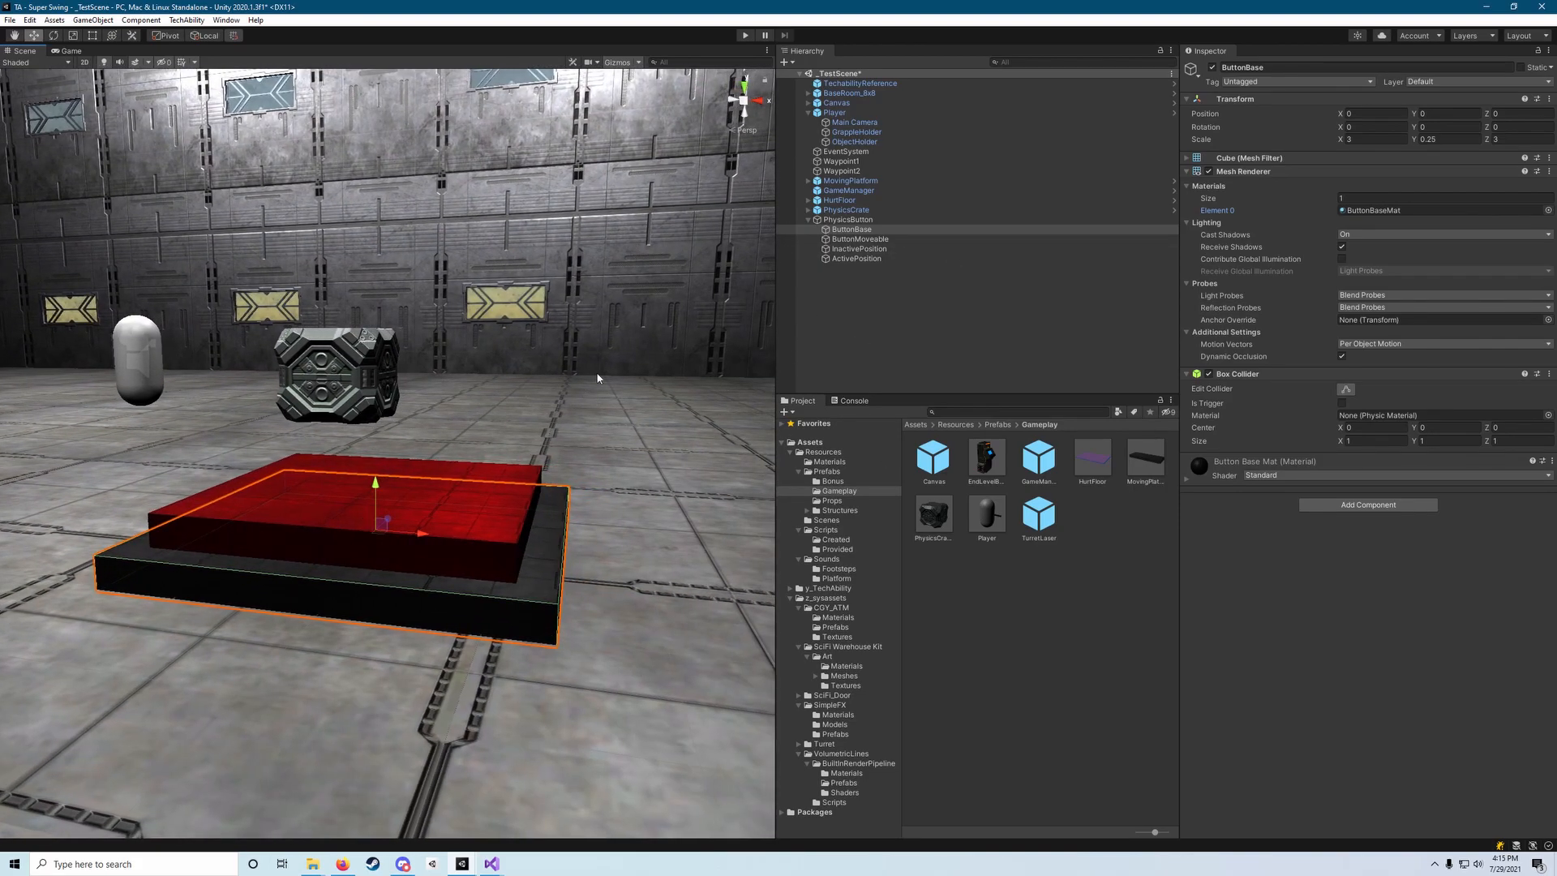
# Step: Save the PhysicsButton object with its children as a prefab in the Prefabs/Gameplay folder
pyautogui.click(866, 221)
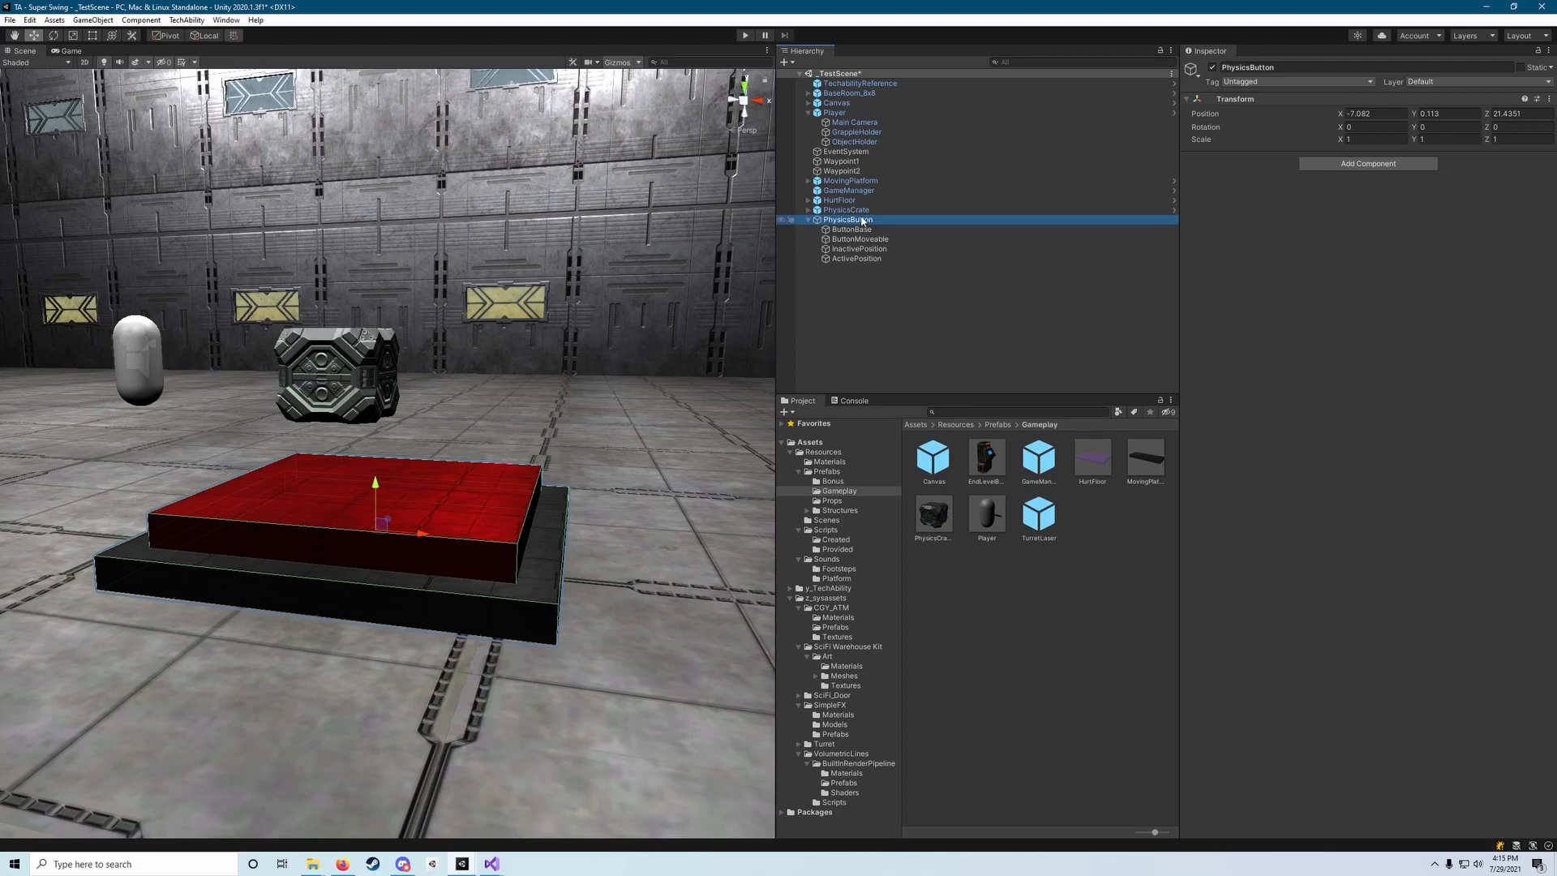
pyautogui.moveTo(862, 220); pyautogui.dragTo(1073, 376)
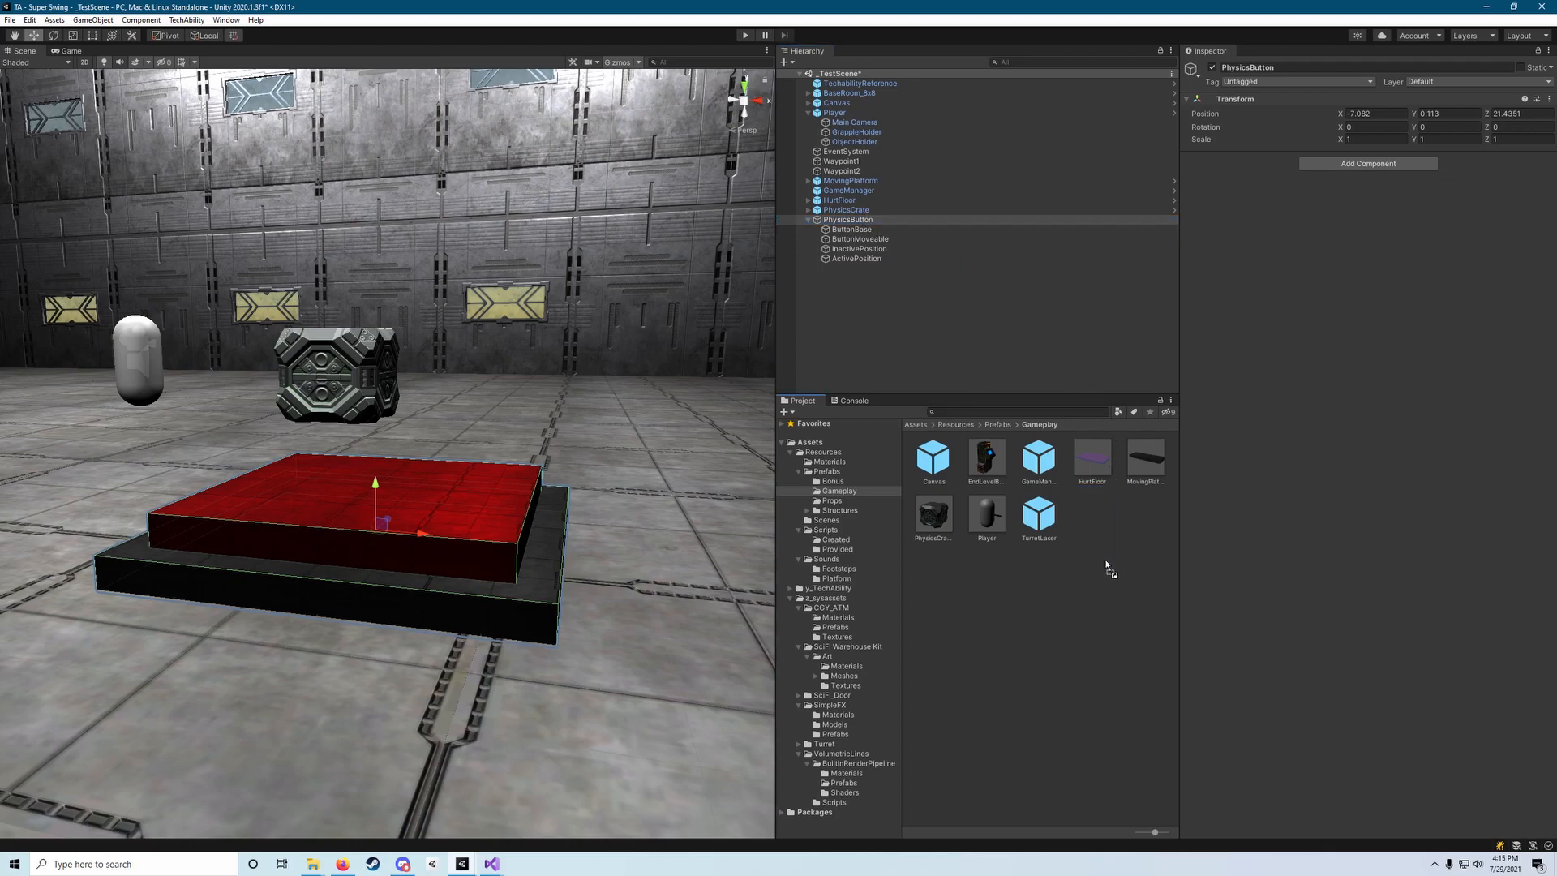
pyautogui.moveTo(1110, 570); pyautogui.dragTo(1107, 565)
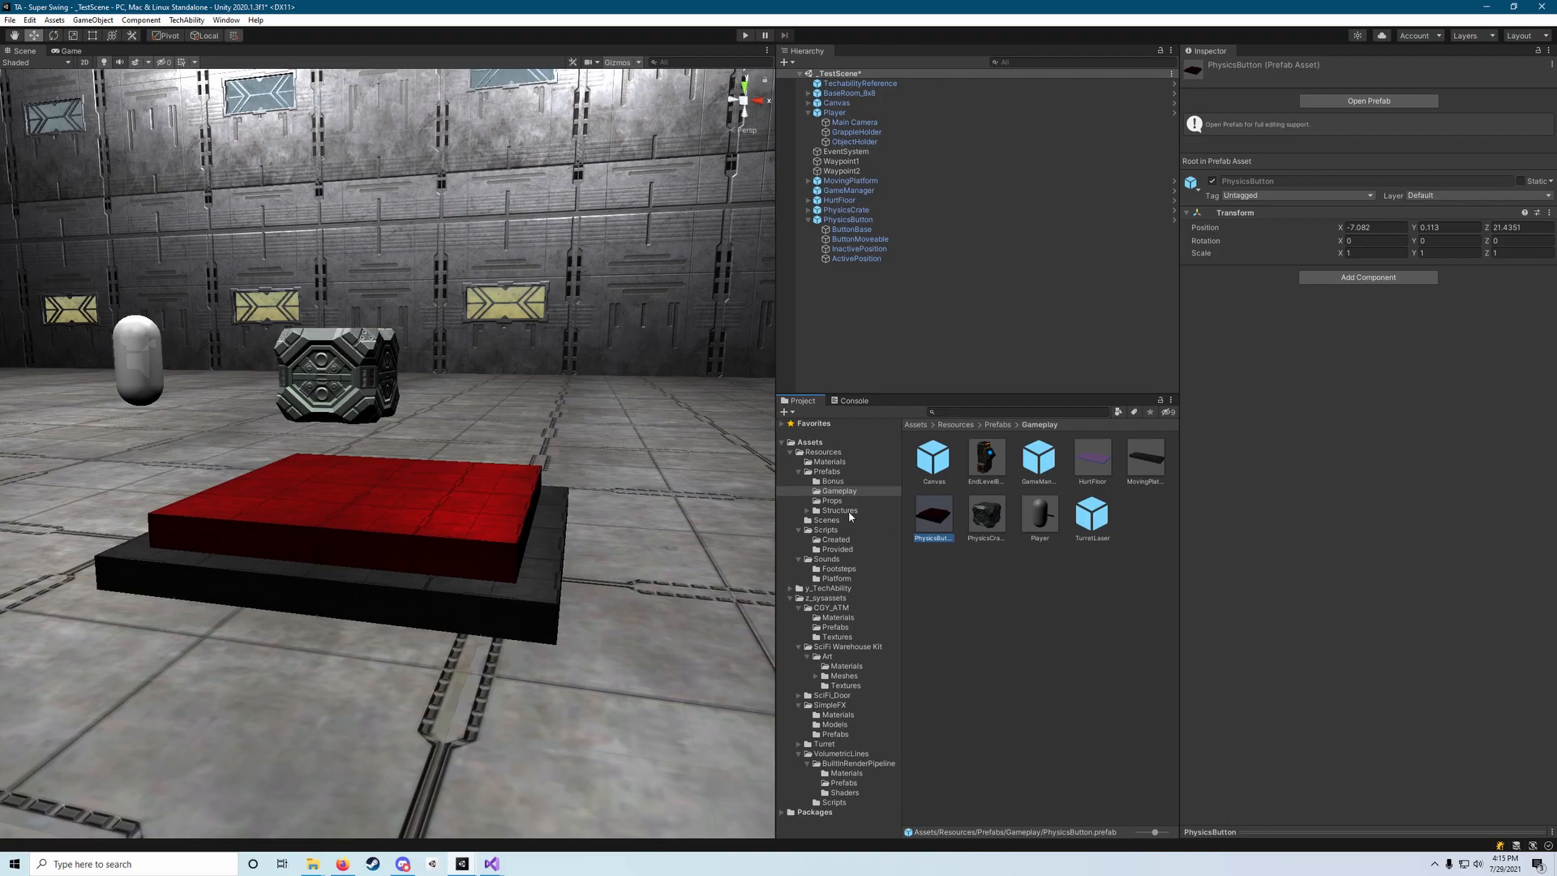
pyautogui.moveTo(616, 470); pyautogui.dragTo(553, 446, button='right')
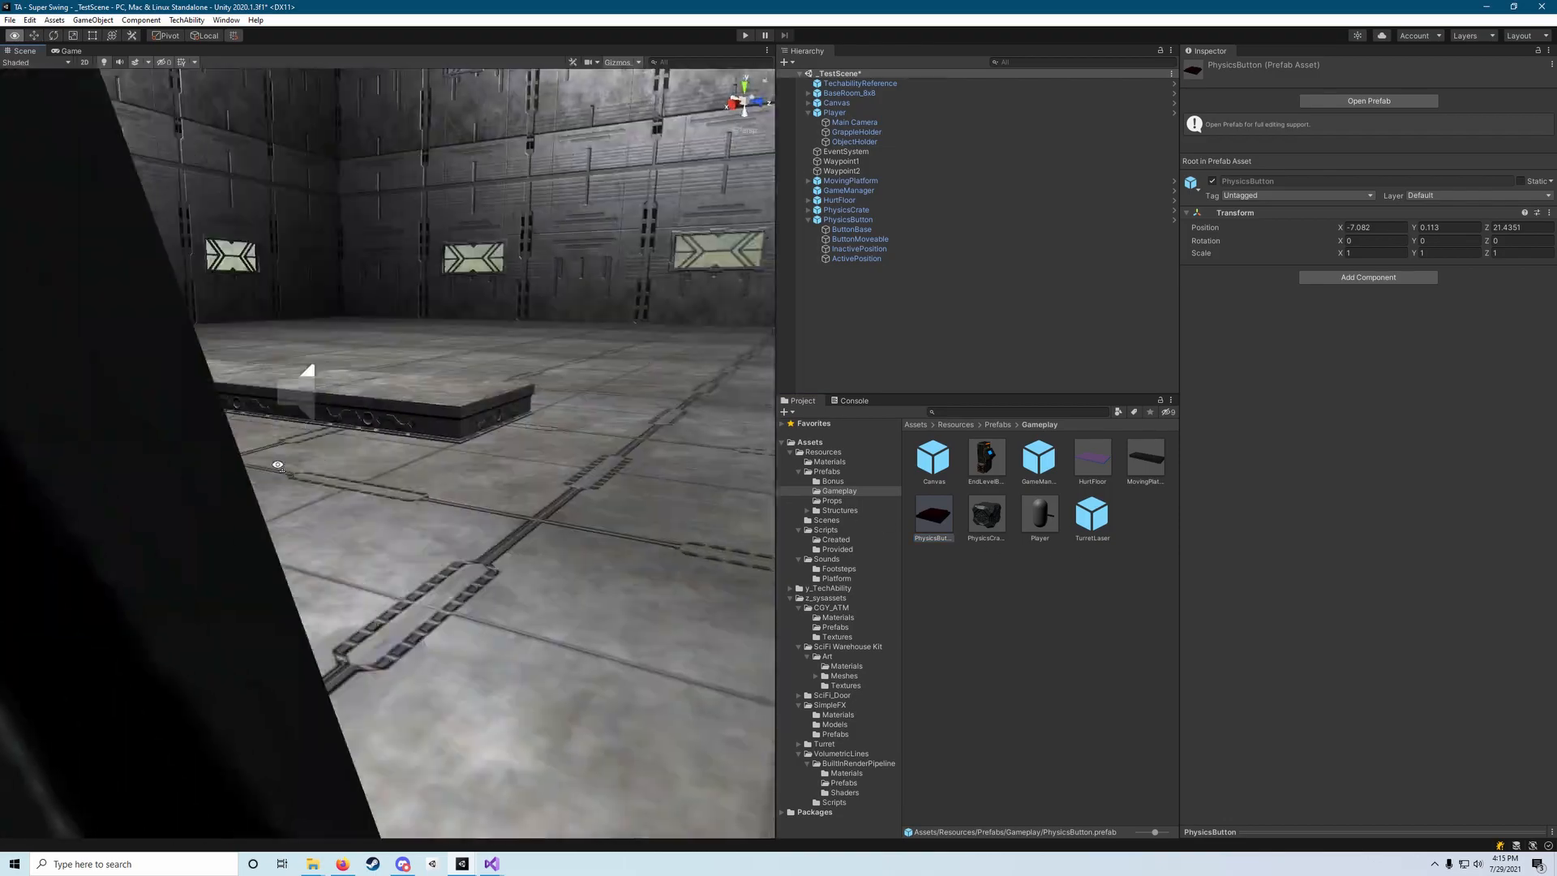
pyautogui.moveTo(278, 466); pyautogui.dragTo(1514, 476, button='right')
pyautogui.press('s')
pyautogui.press('a')
pyautogui.press('a')
pyautogui.moveTo(325, 447); pyautogui.dragTo(535, 412, button='right')
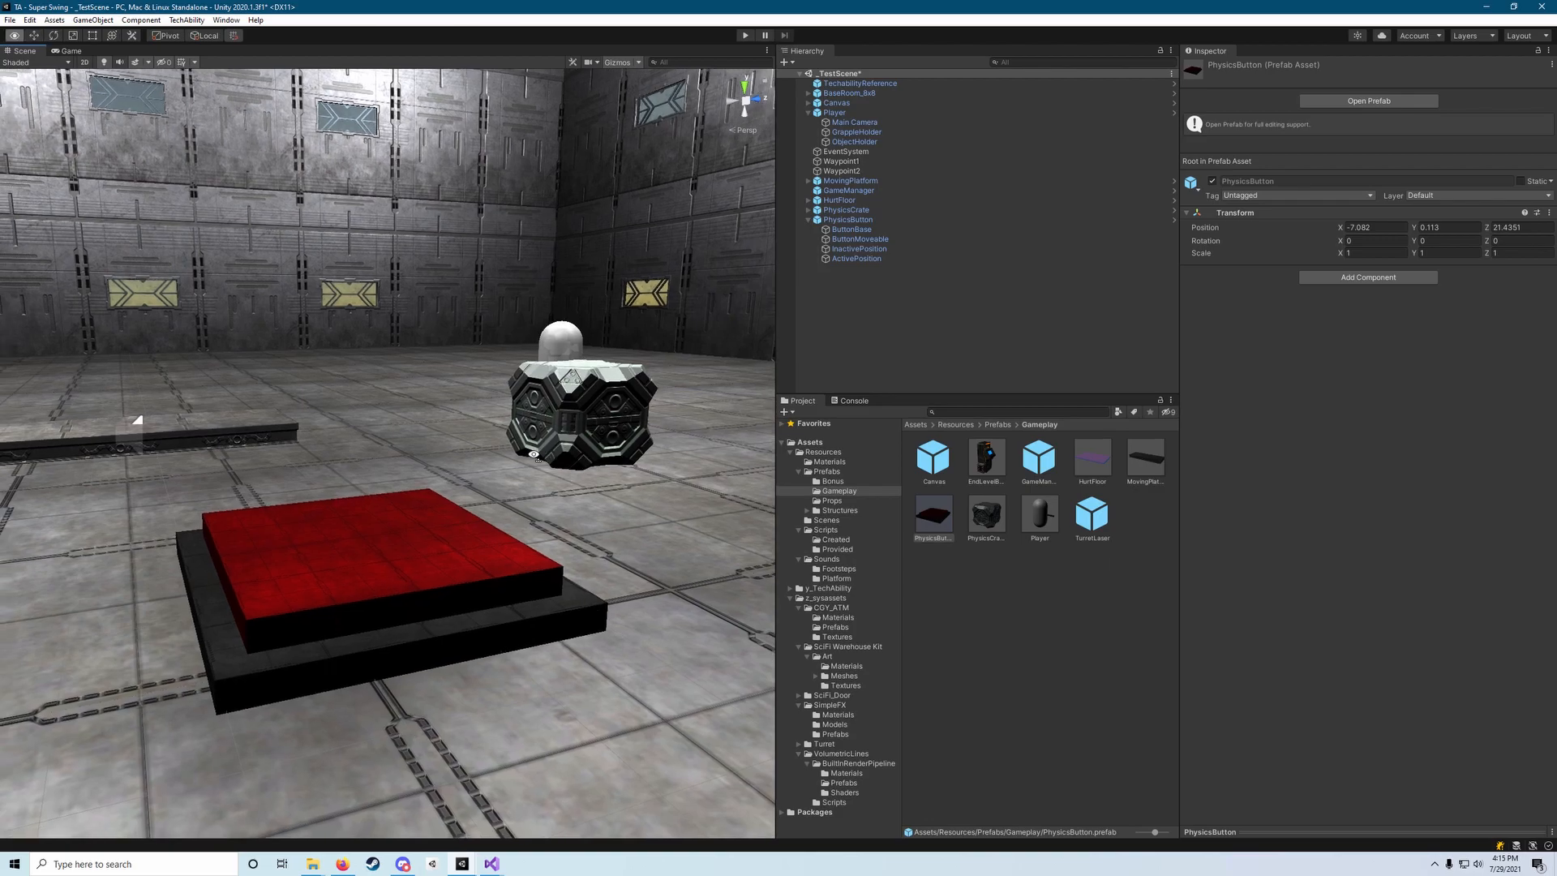